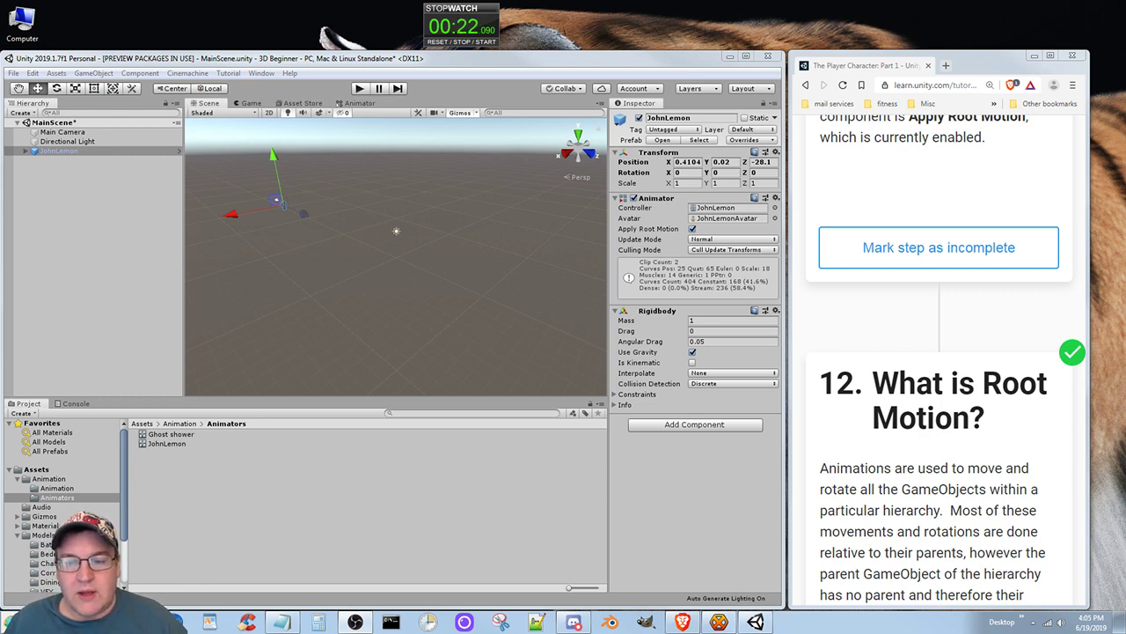
# Step: Play-test the scene to observe how JohnLemon moves, and stop the test
pyautogui.click(360, 89)
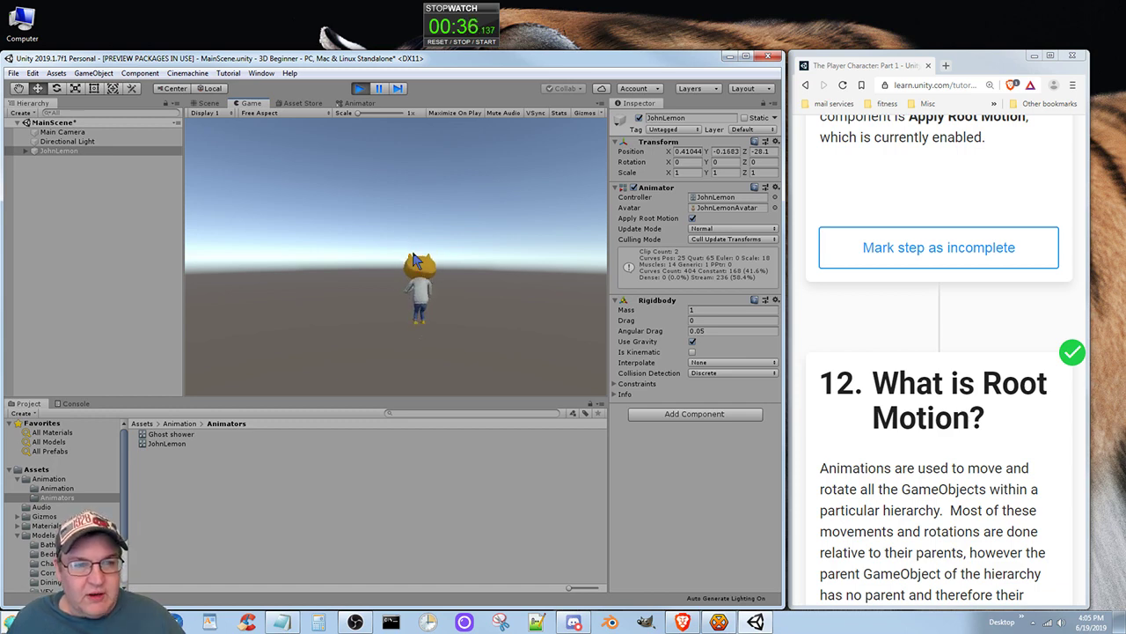
pyautogui.click(361, 89)
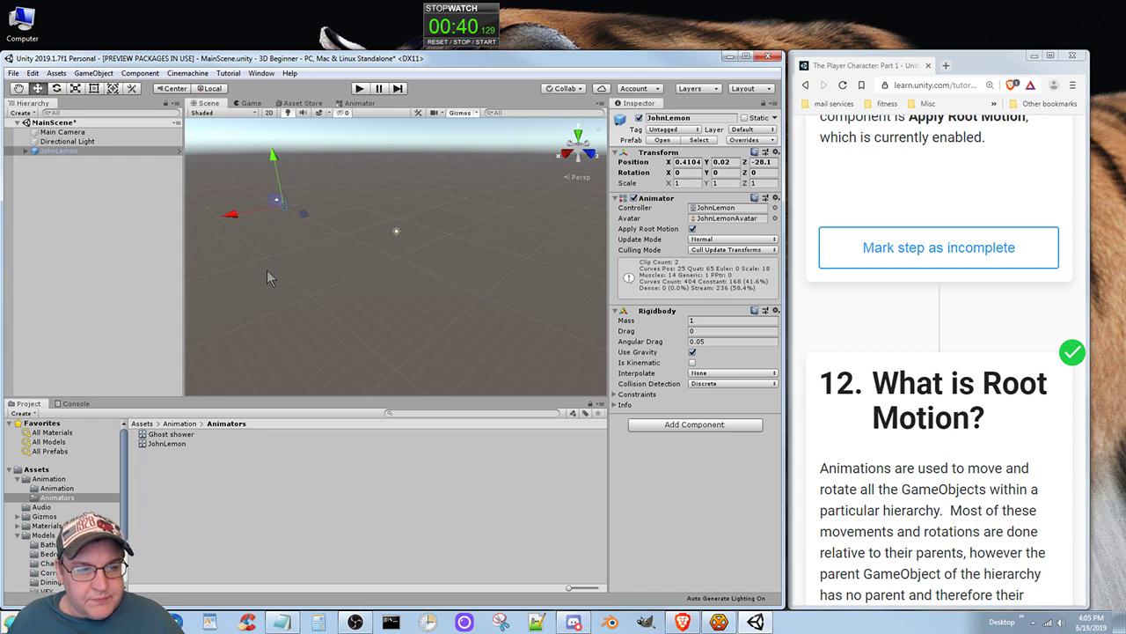
# Step: Set JohnLemon's Y rotation to 180 so he faces the camera, and save the scene
pyautogui.moveTo(267, 270); pyautogui.dragTo(365, 267, button='middle')
pyautogui.scroll(5, 362, 251)
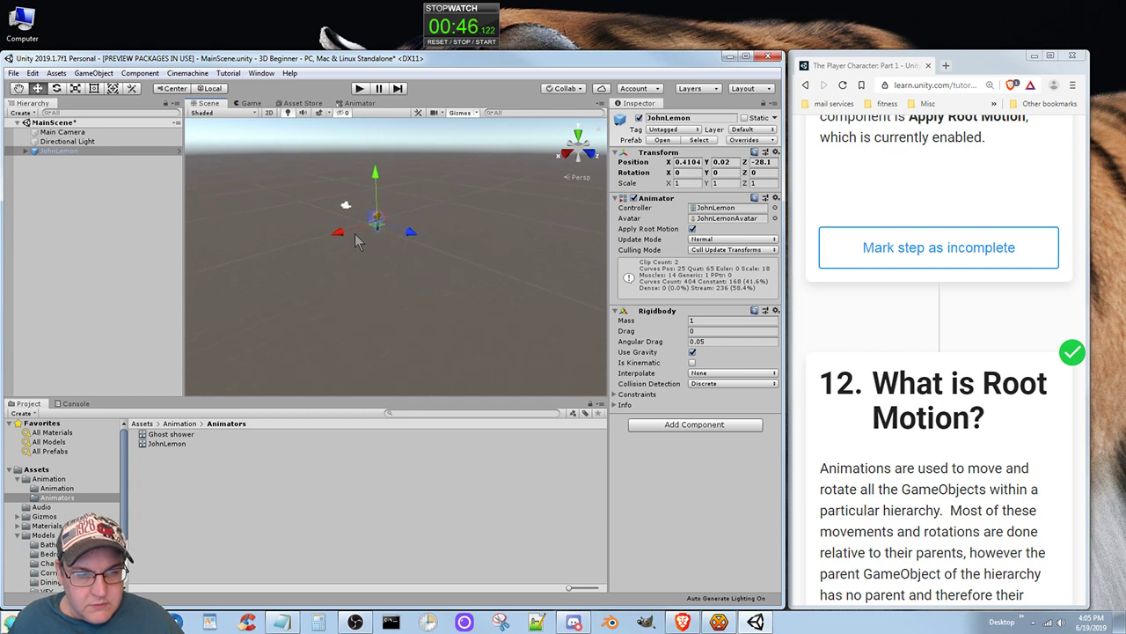
pyautogui.scroll(1, 346, 248)
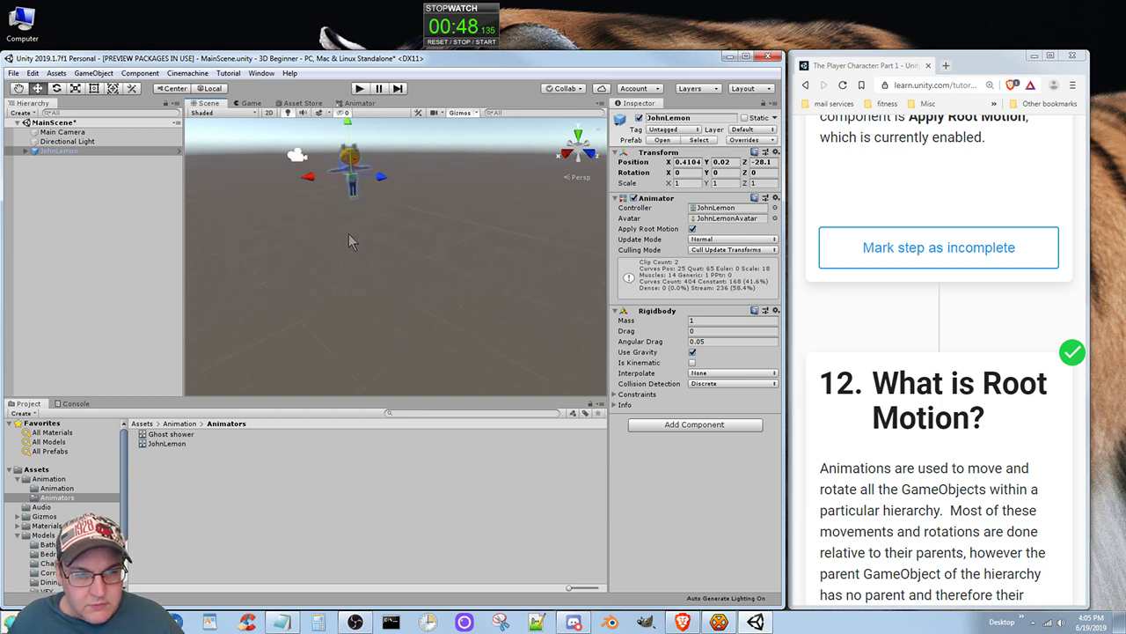
pyautogui.moveTo(349, 233); pyautogui.dragTo(361, 301, button='middle')
pyautogui.scroll(2, 361, 300)
pyautogui.scroll(3, 361, 300)
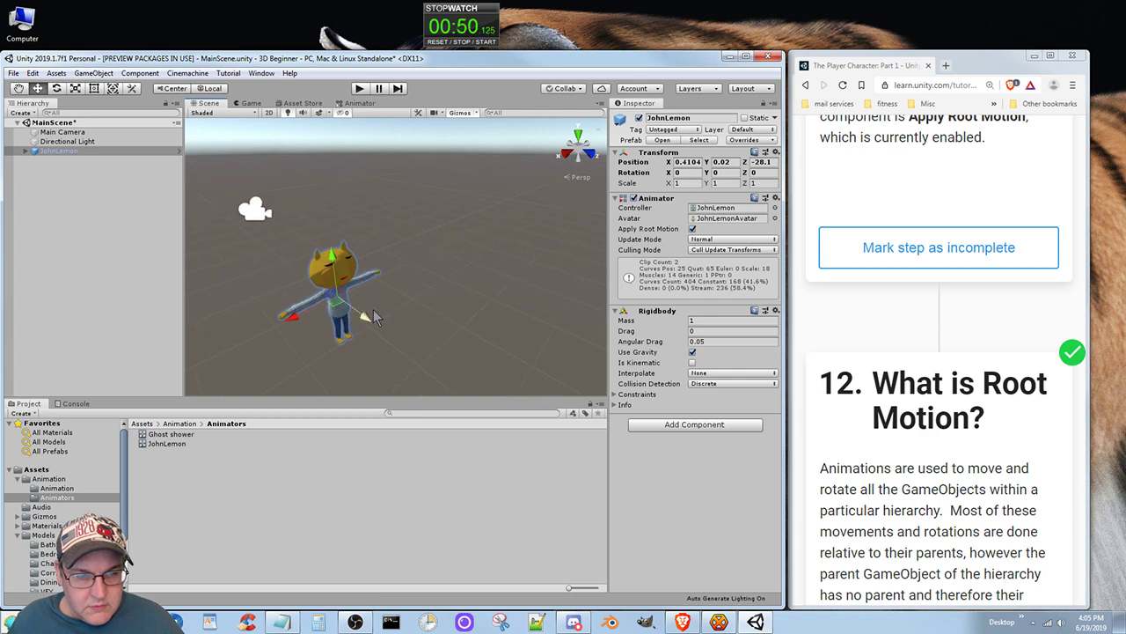
pyautogui.scroll(-2, 402, 307)
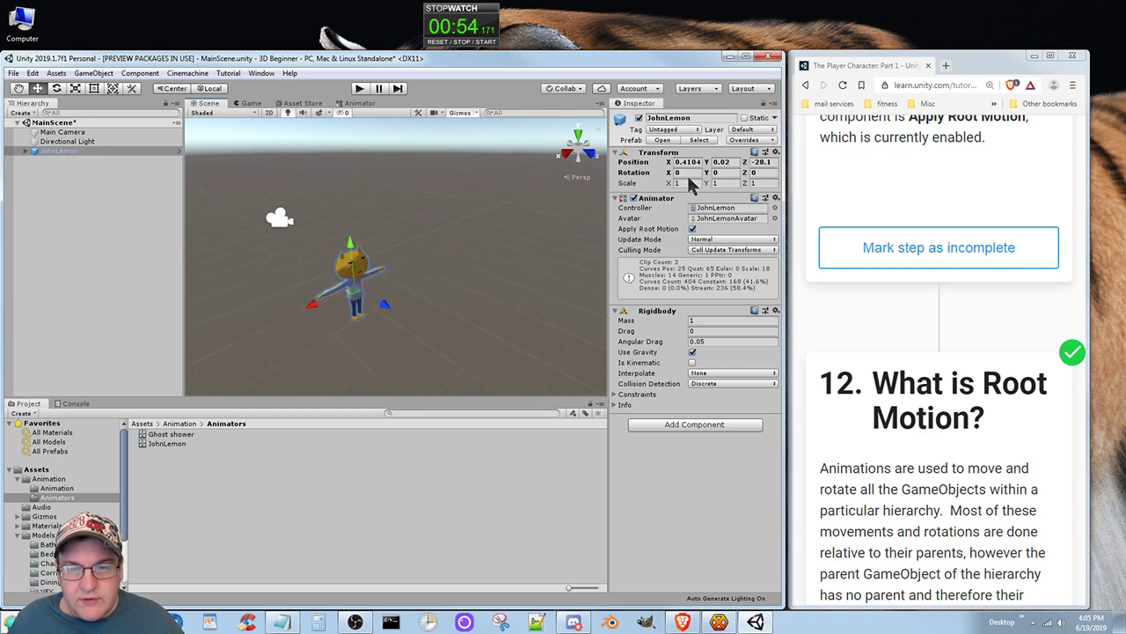
pyautogui.click(726, 173)
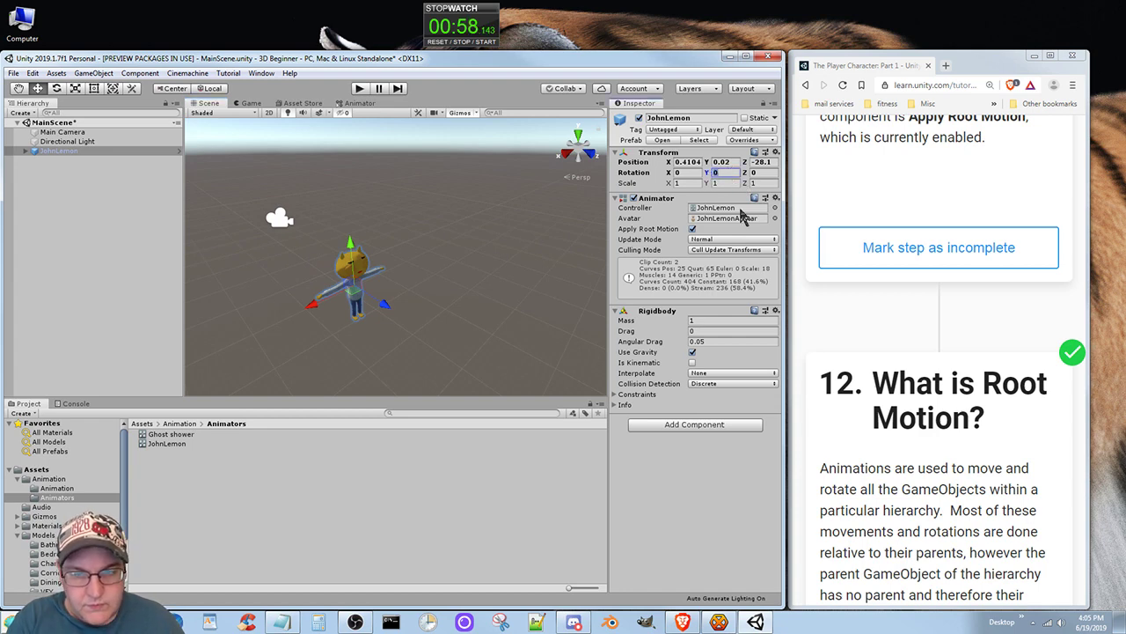
pyautogui.write('180')
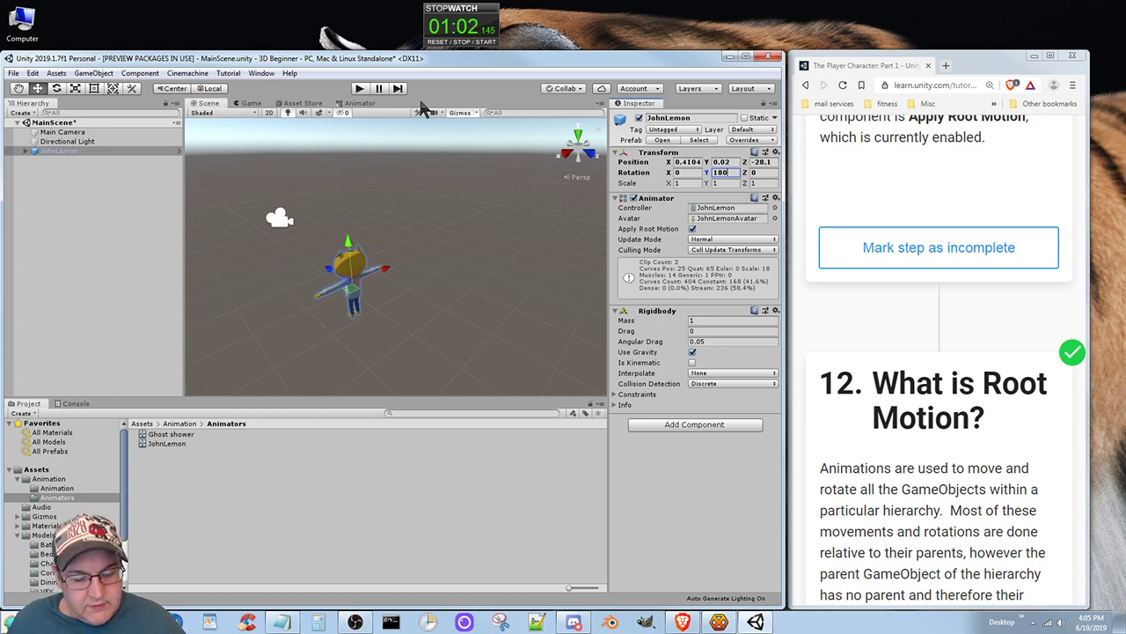
pyautogui.hotkey('ctrl', 's')
# Step: Run the scene to check JohnLemon's facing and idle animation from the game camera, and leave play mode
pyautogui.click(352, 90)
pyautogui.click(357, 89)
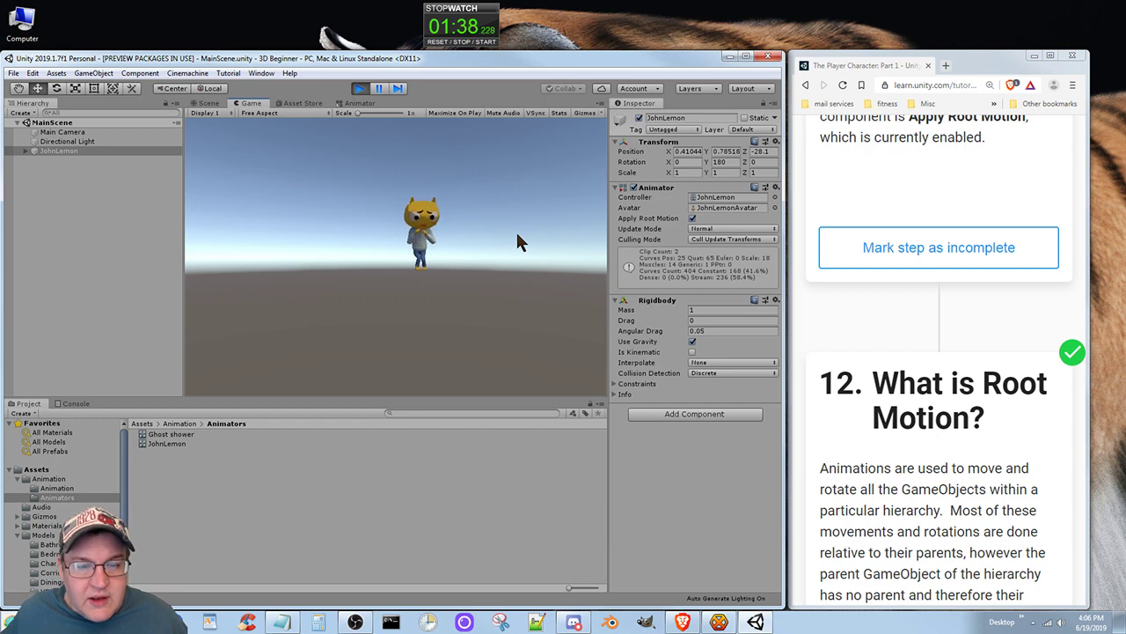
pyautogui.click(360, 88)
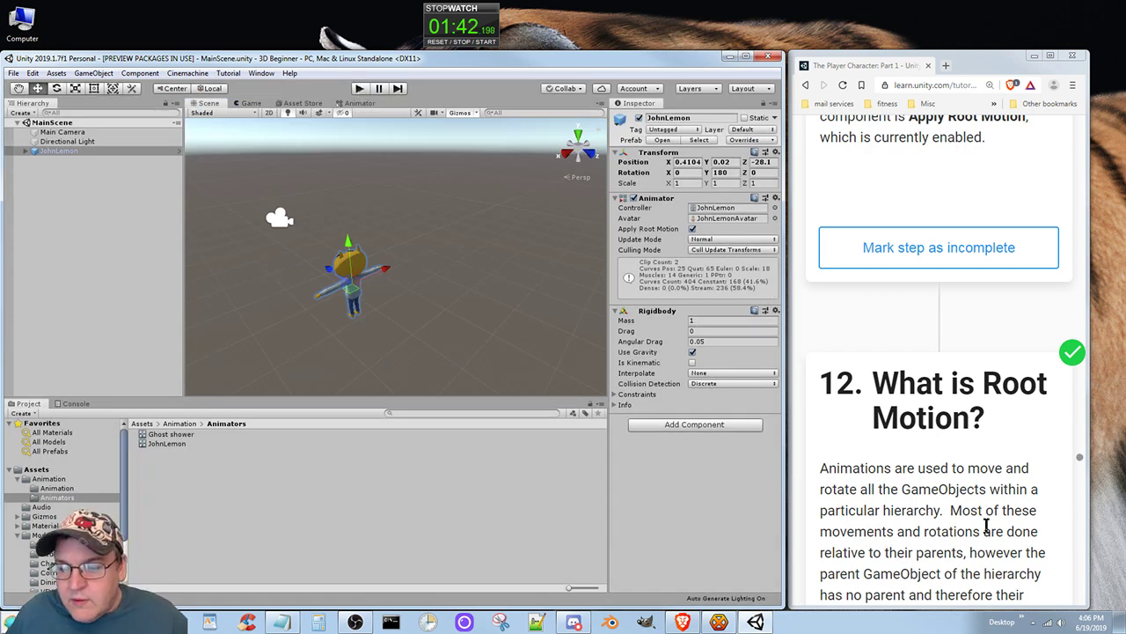
# Step: Read the tutorial sections explaining Root Motion and the Update loop, including the Animator's Update Mode
pyautogui.scroll(-3, 951, 450)
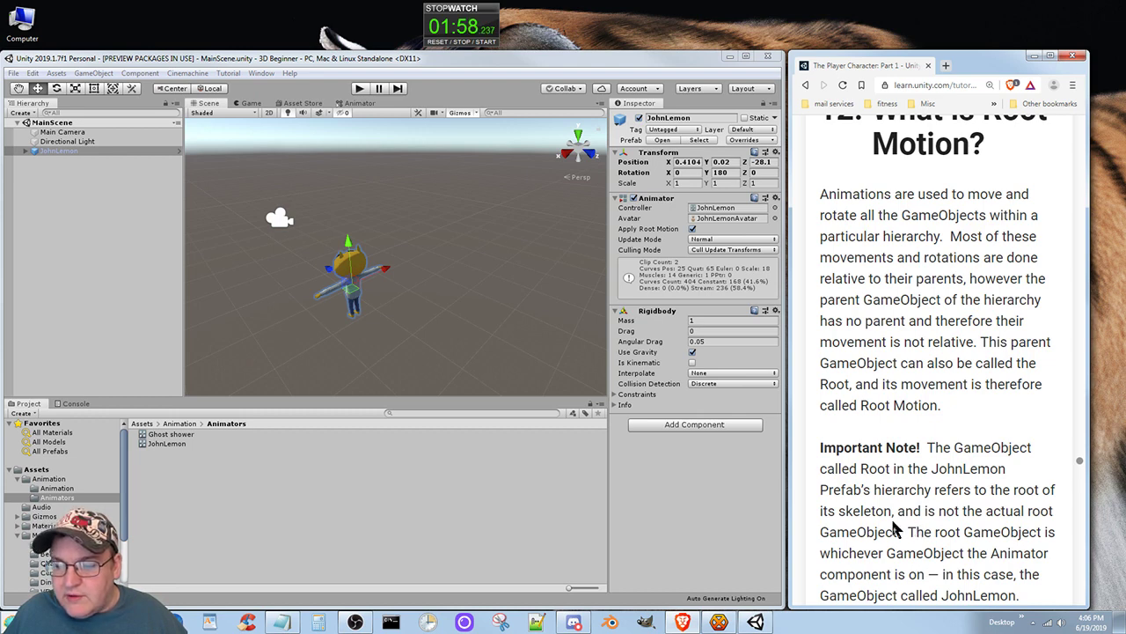
pyautogui.scroll(-1, 895, 528)
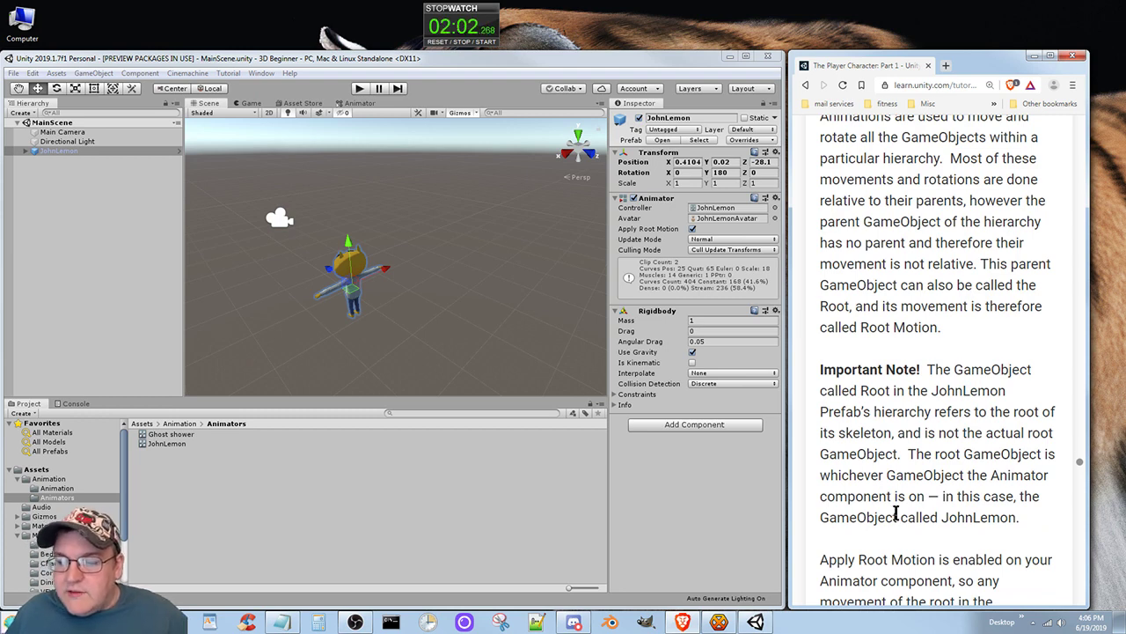
pyautogui.scroll(-3, 897, 516)
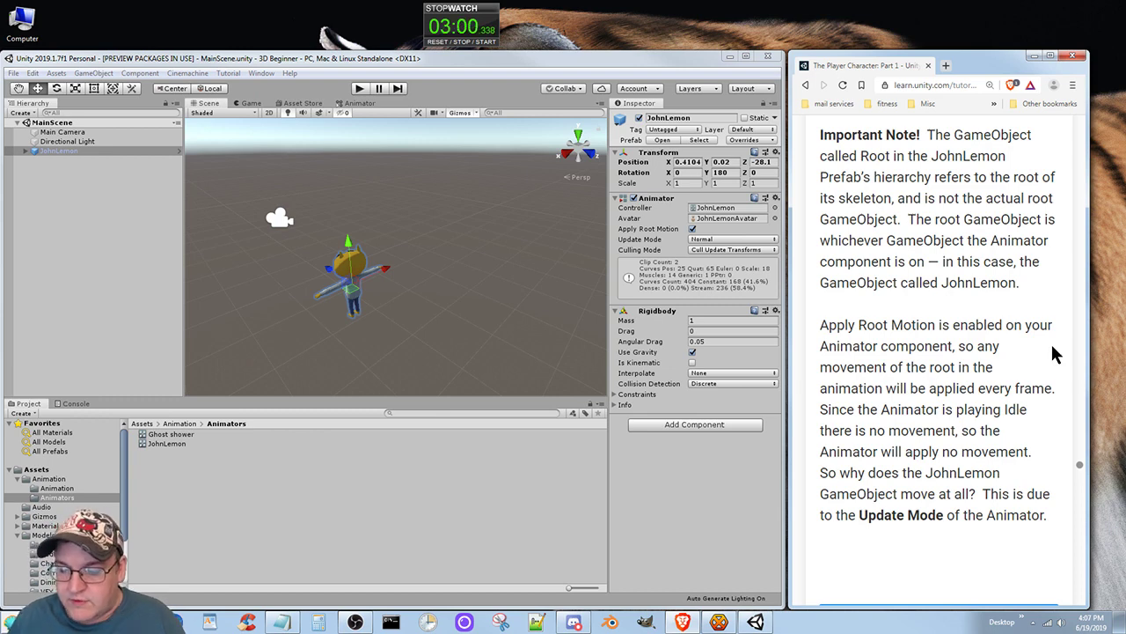
pyautogui.scroll(-4, 988, 387)
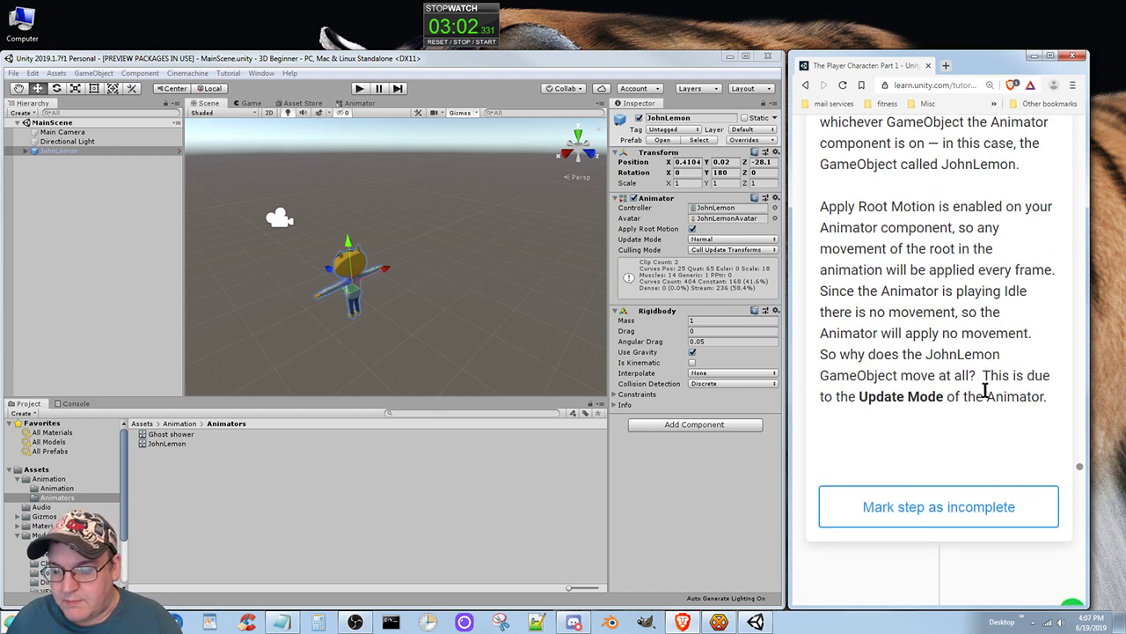
pyautogui.scroll(-5, 987, 401)
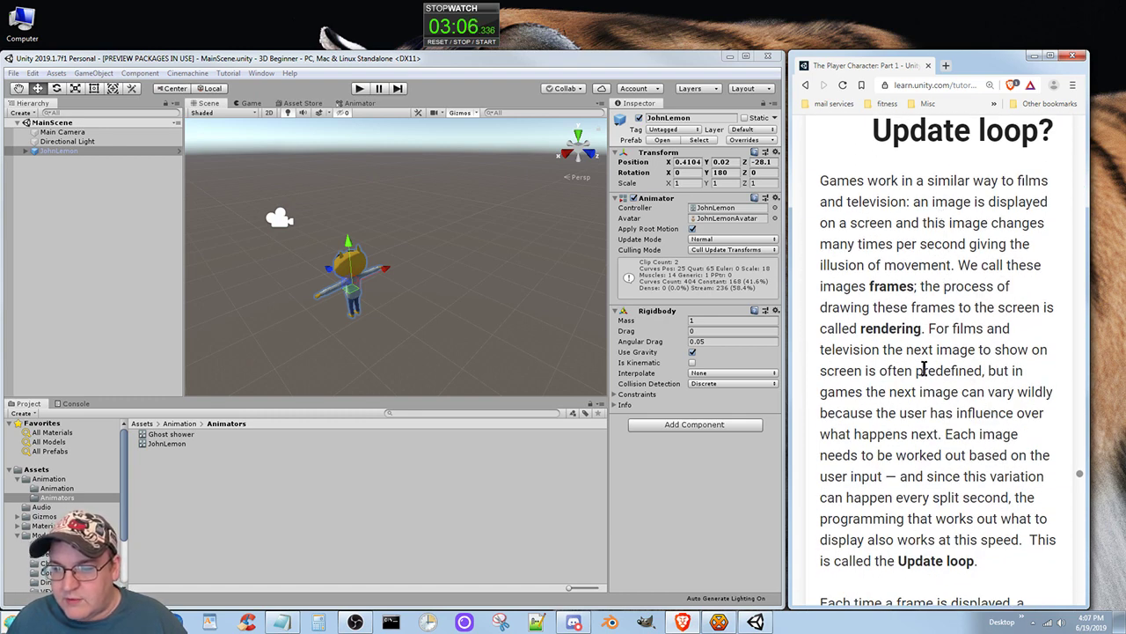
pyautogui.scroll(-2, 952, 407)
pyautogui.scroll(-2, 951, 398)
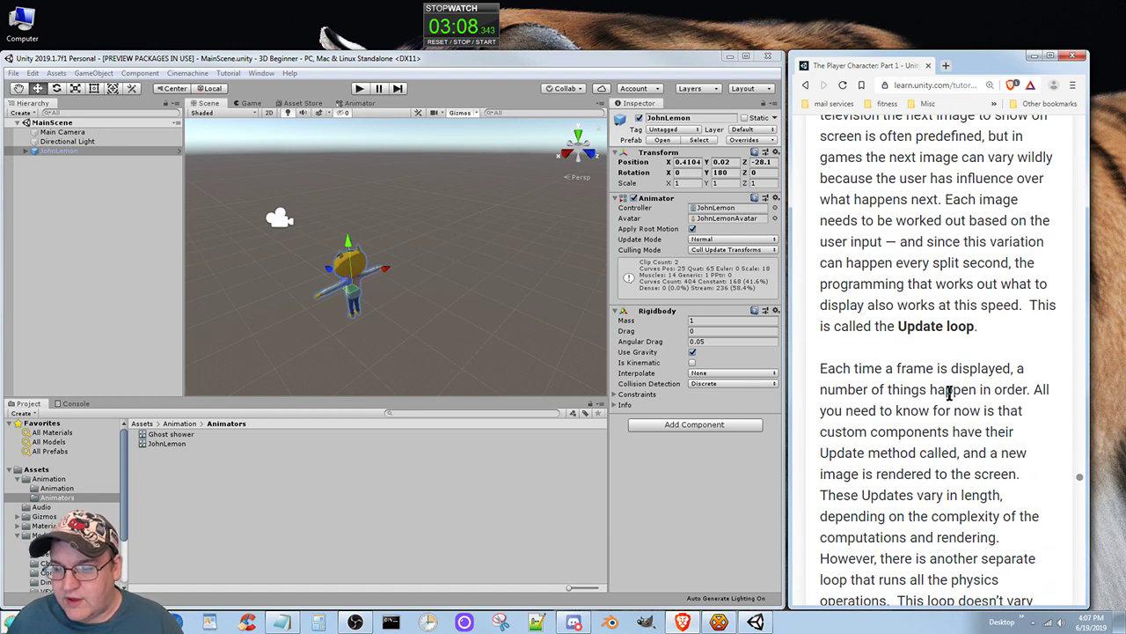
pyautogui.scroll(-2, 949, 389)
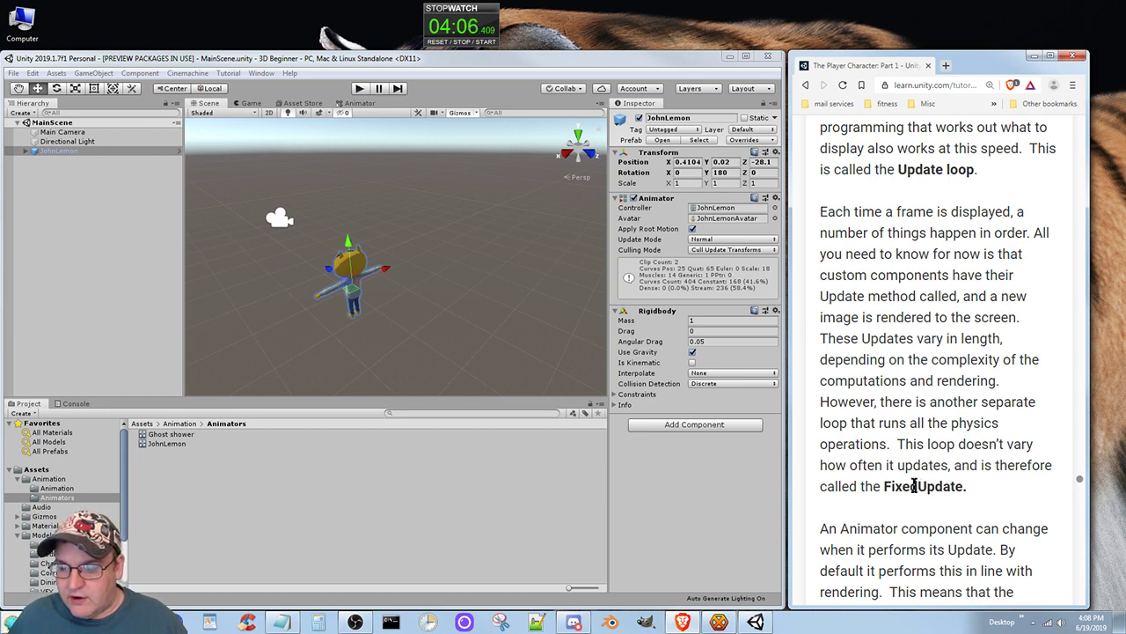
pyautogui.scroll(-1, 916, 485)
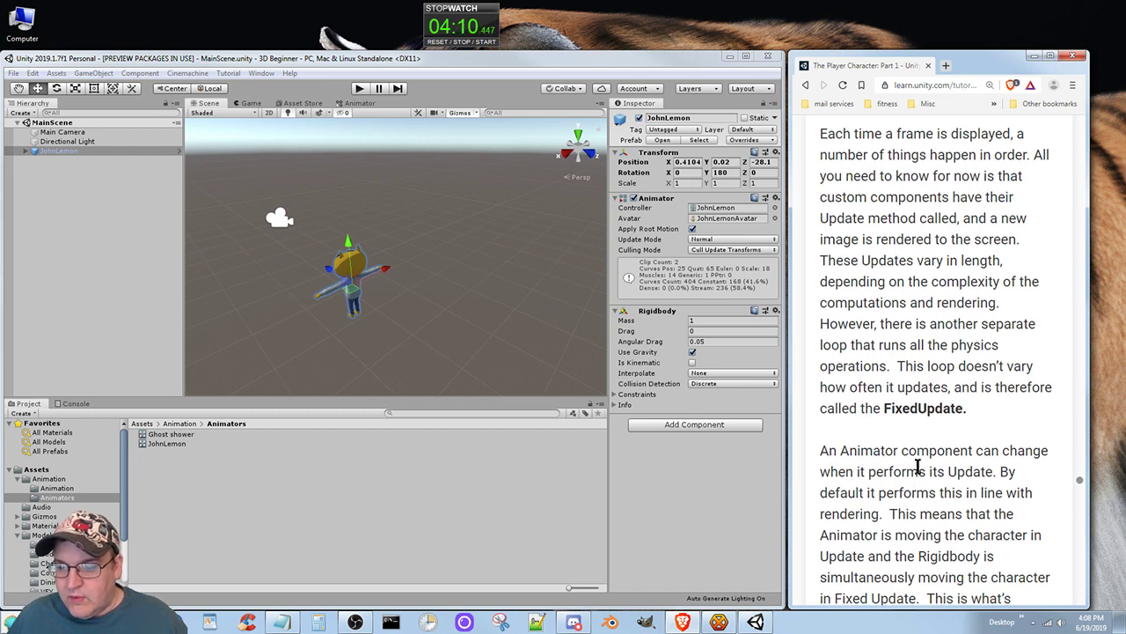
pyautogui.scroll(-3, 918, 466)
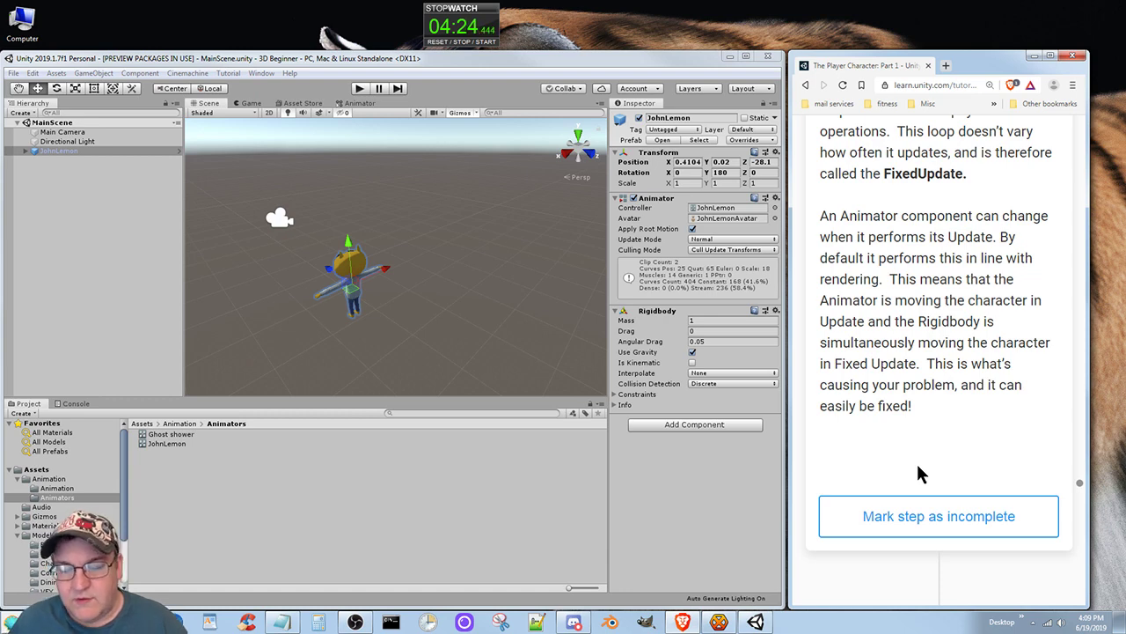
pyautogui.scroll(-1, 911, 458)
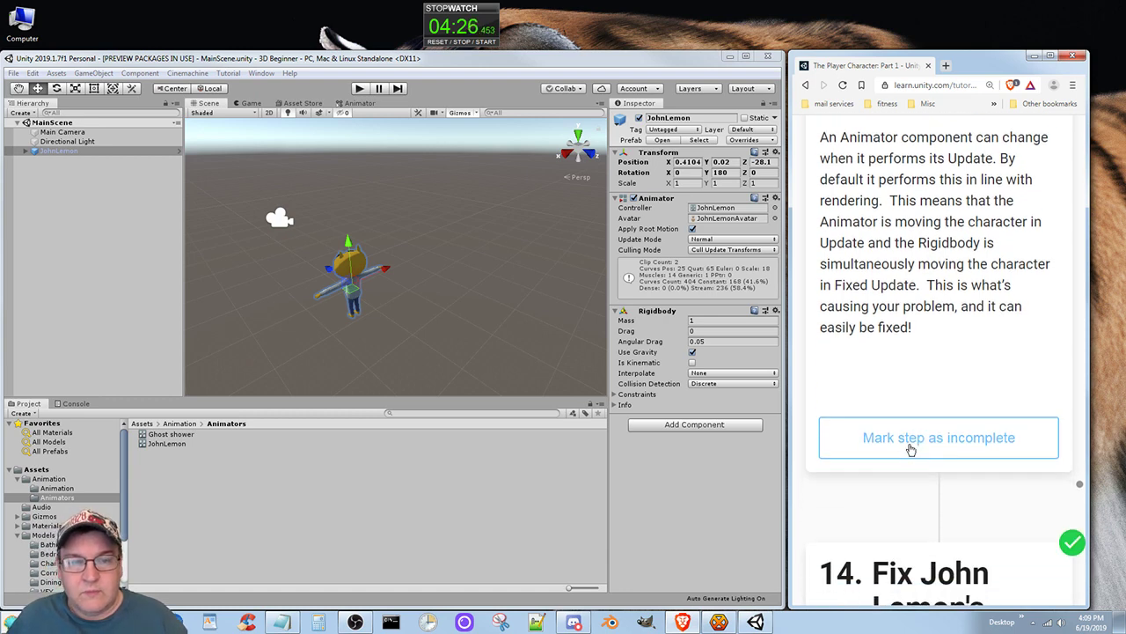
# Step: Play the scene twice to observe JohnLemon's falling movement, stopping after each run
pyautogui.click(360, 90)
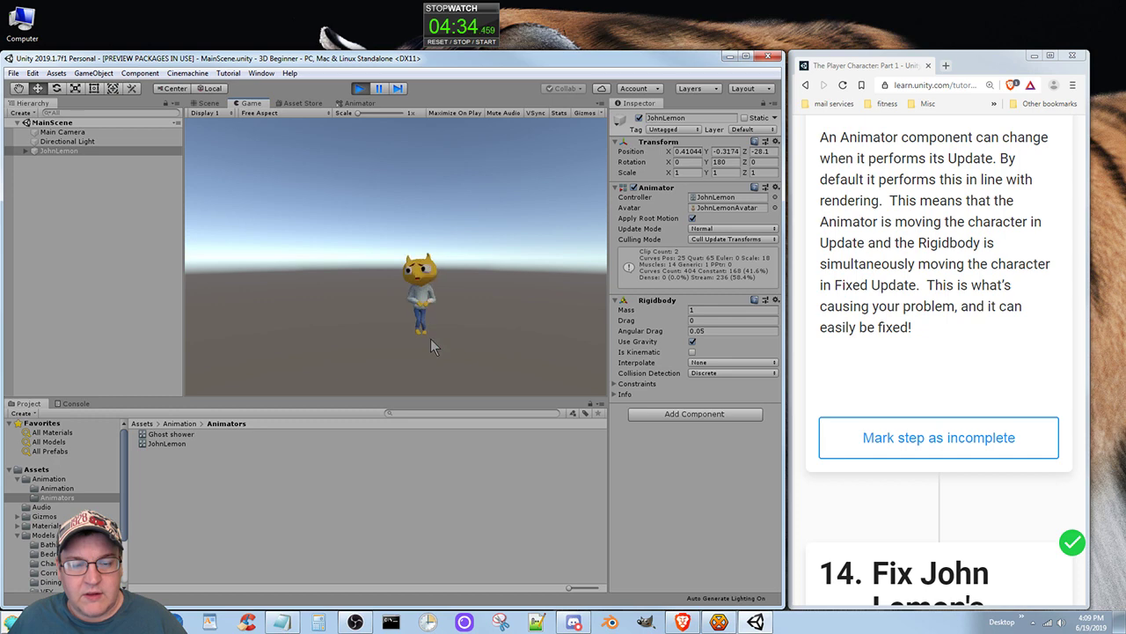
pyautogui.click(360, 89)
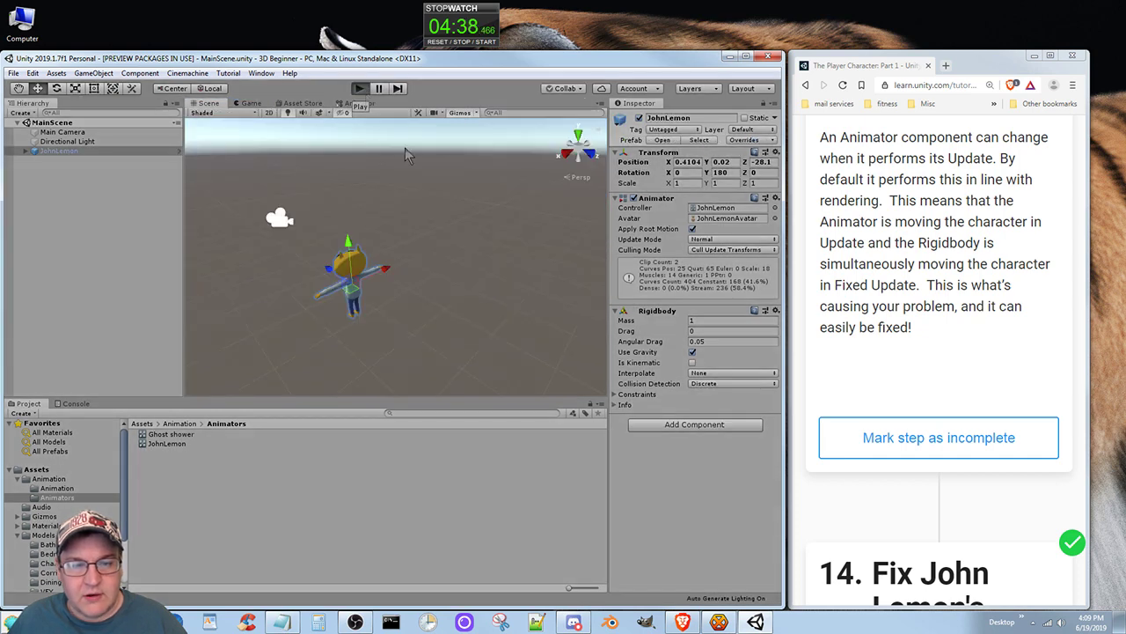
pyautogui.hotkey('ctrl', 'p')
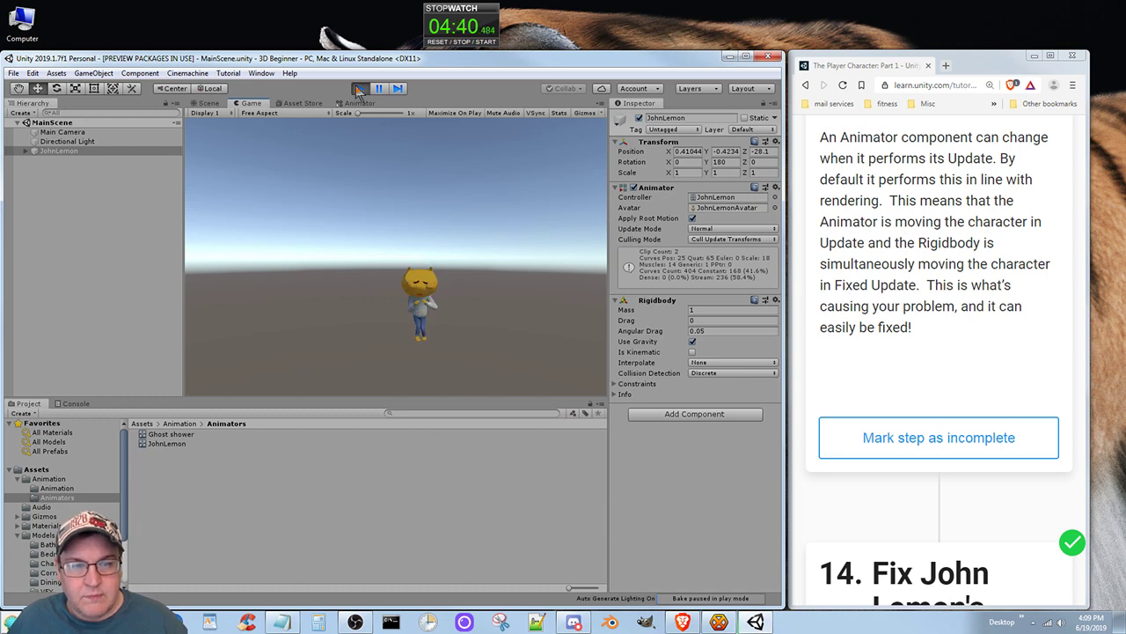
pyautogui.click(359, 89)
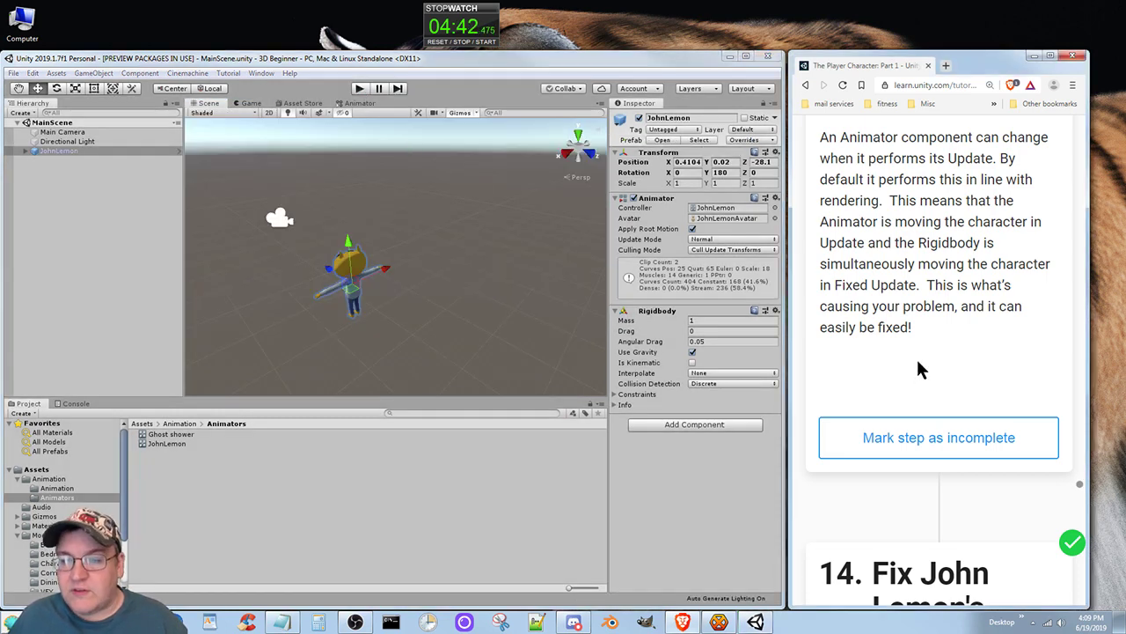
# Step: Read the tutorial's first instructions for fixing John Lemon's movement in the prefab
pyautogui.scroll(-1, 906, 343)
pyautogui.scroll(-4, 899, 330)
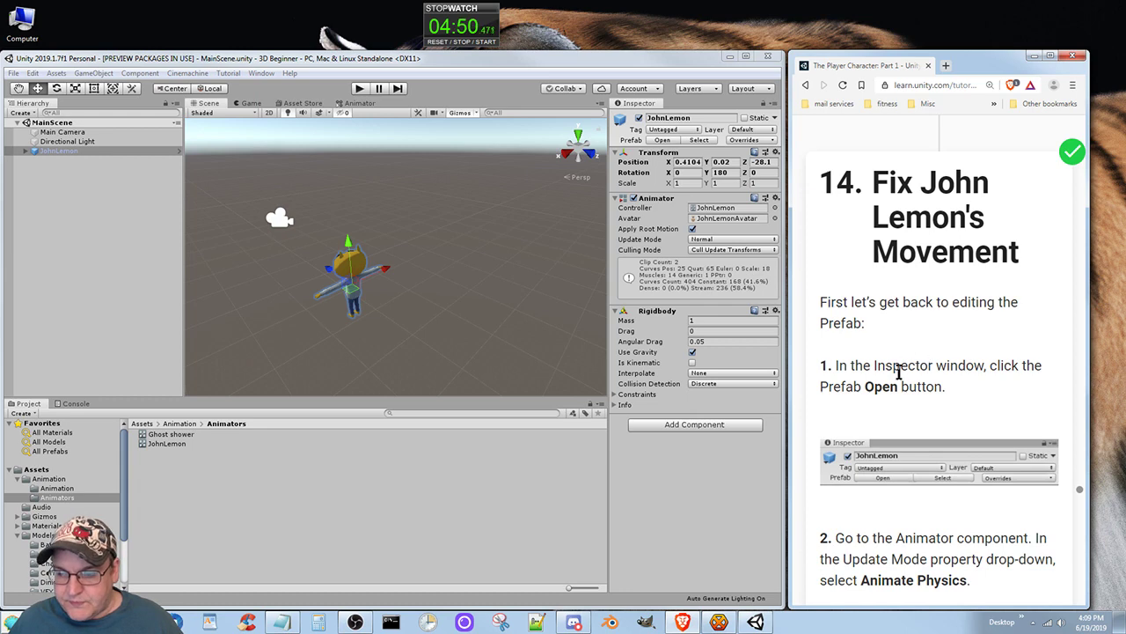
pyautogui.scroll(-2, 898, 370)
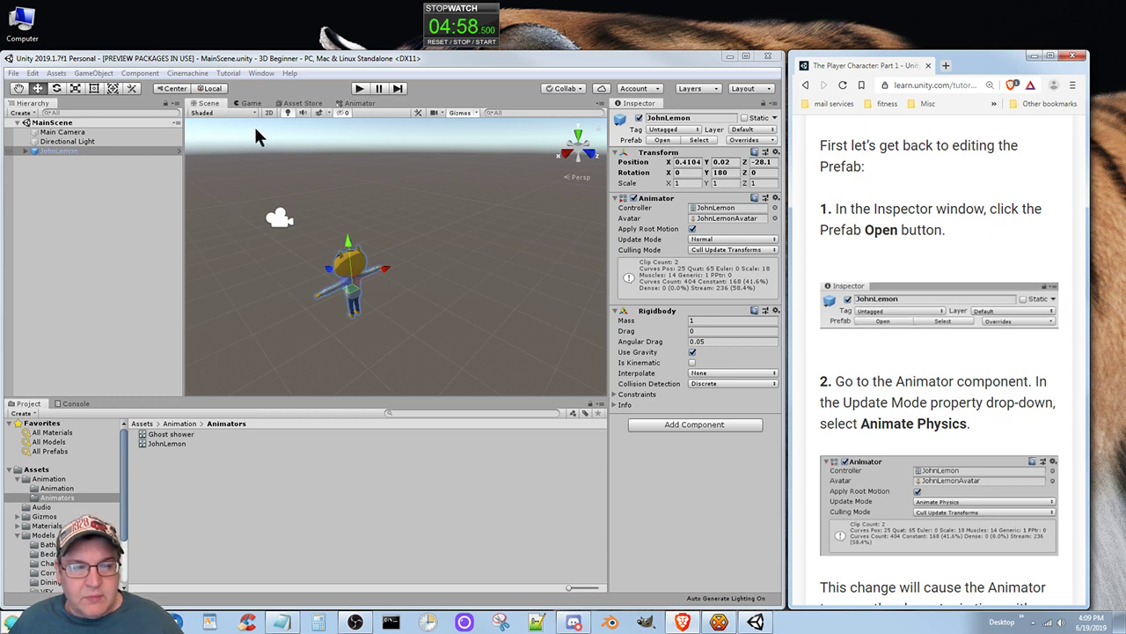
# Step: Open the JohnLemon prefab from the project's Prefabs folder and return to the main scene
pyautogui.click(25, 535)
pyautogui.click(42, 544)
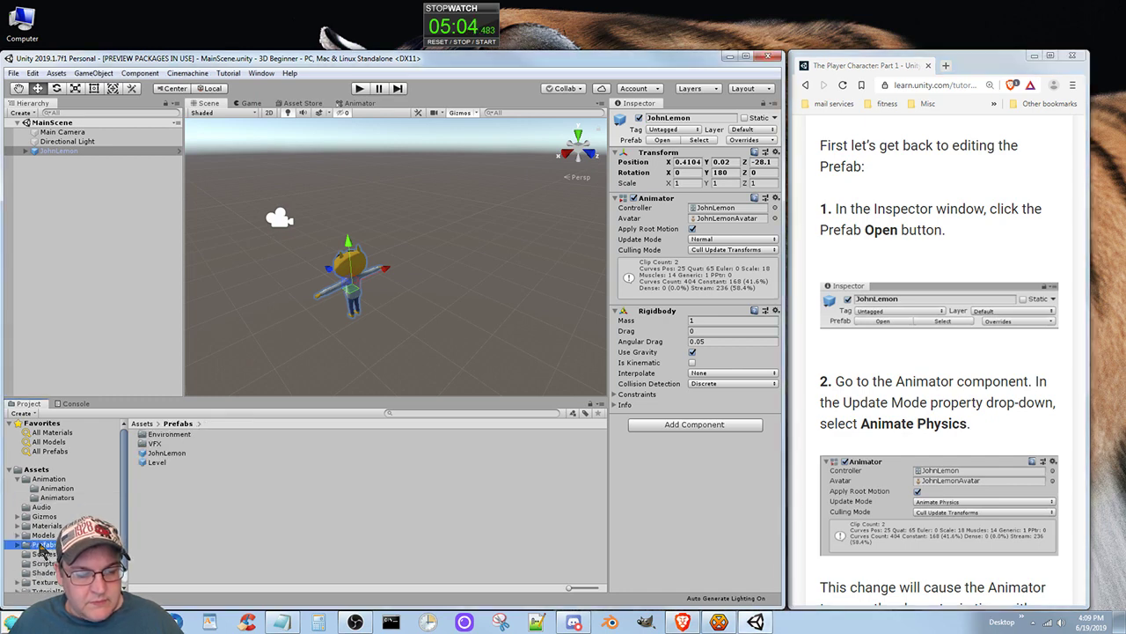
pyautogui.doubleClick(168, 453)
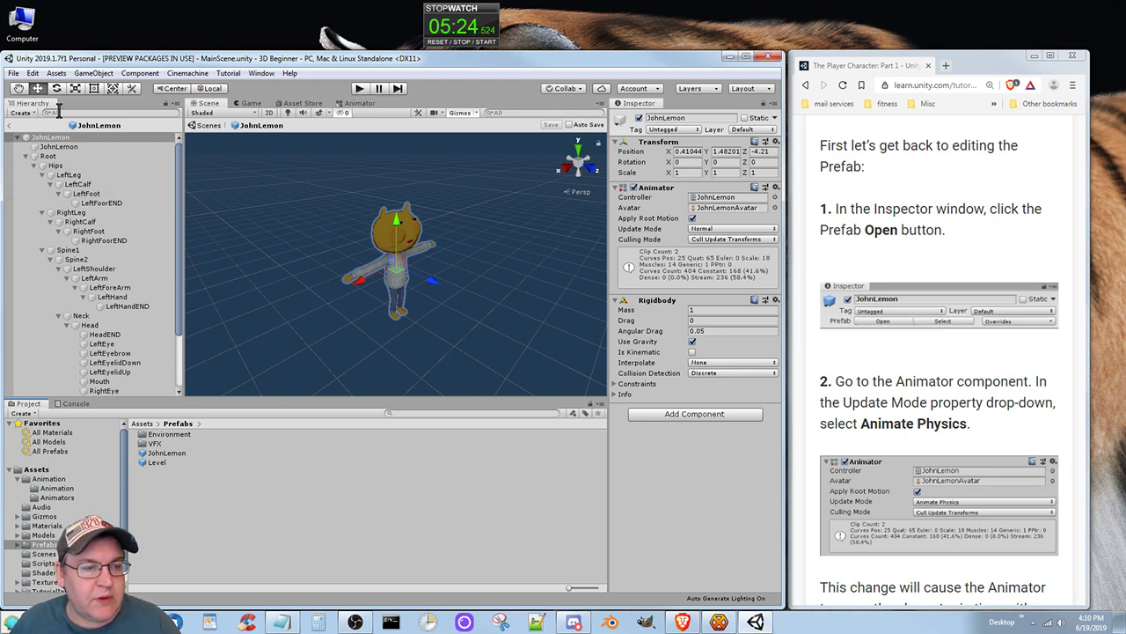
pyautogui.click(196, 126)
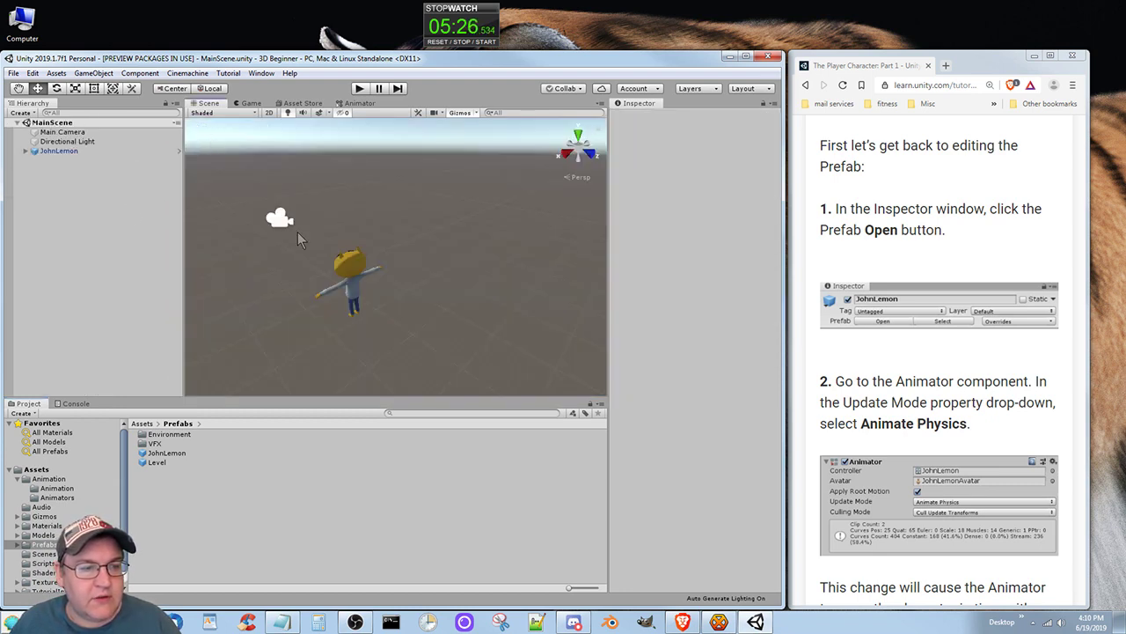
# Step: Open the JohnLemon prefab from its scene instance and set the Animator's Update Mode to Animate Physics
pyautogui.click(66, 151)
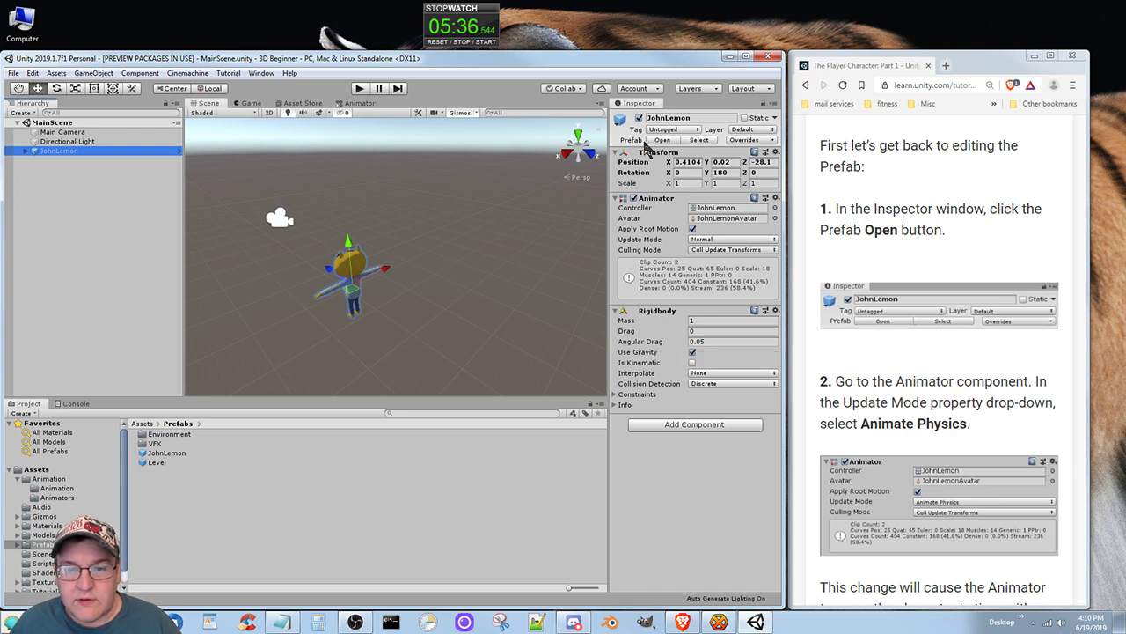
pyautogui.click(663, 141)
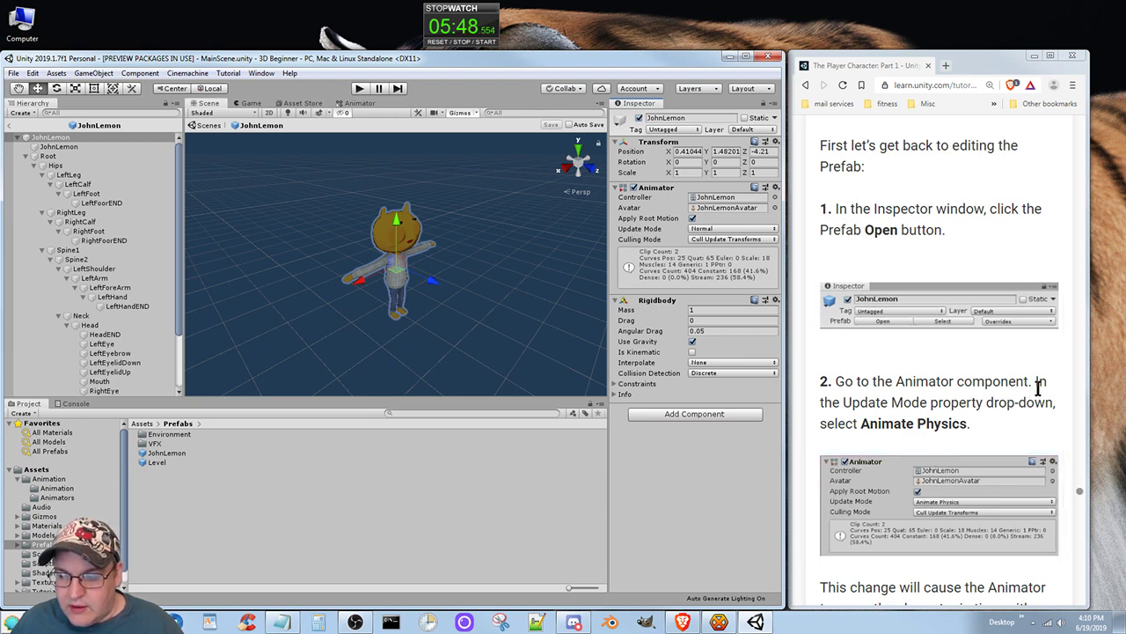
pyautogui.click(717, 230)
pyautogui.click(755, 256)
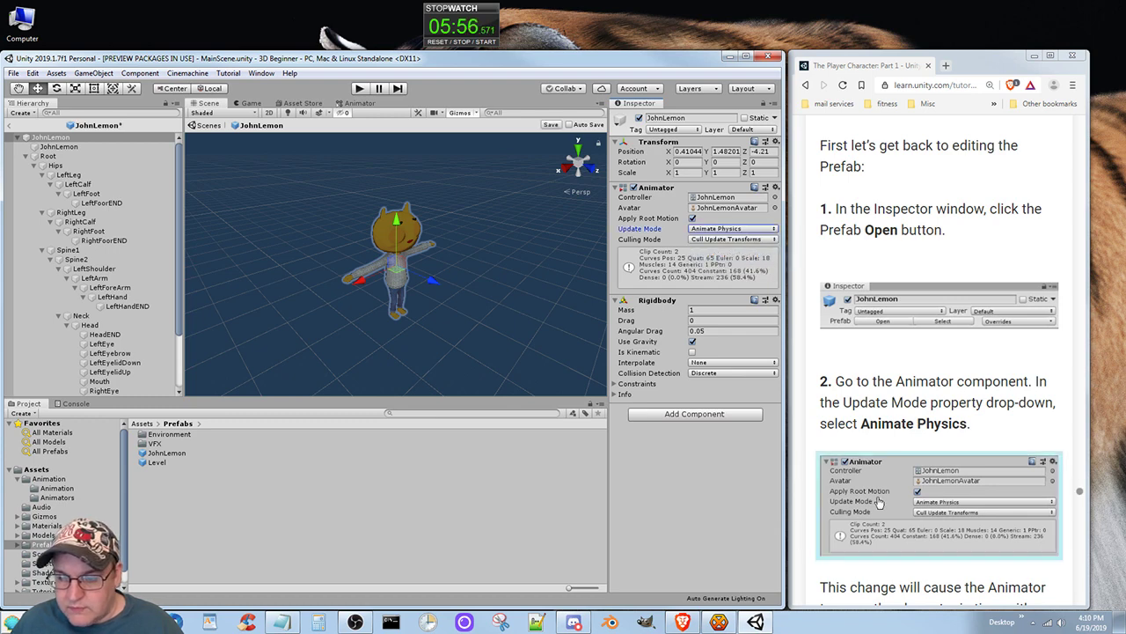
# Step: Read the tutorial's explanation of Animate Physics, Use Gravity and constraining the character's movement, up to the Rigidbody Constraints instruction
pyautogui.scroll(-3, 890, 532)
pyautogui.scroll(-2, 889, 531)
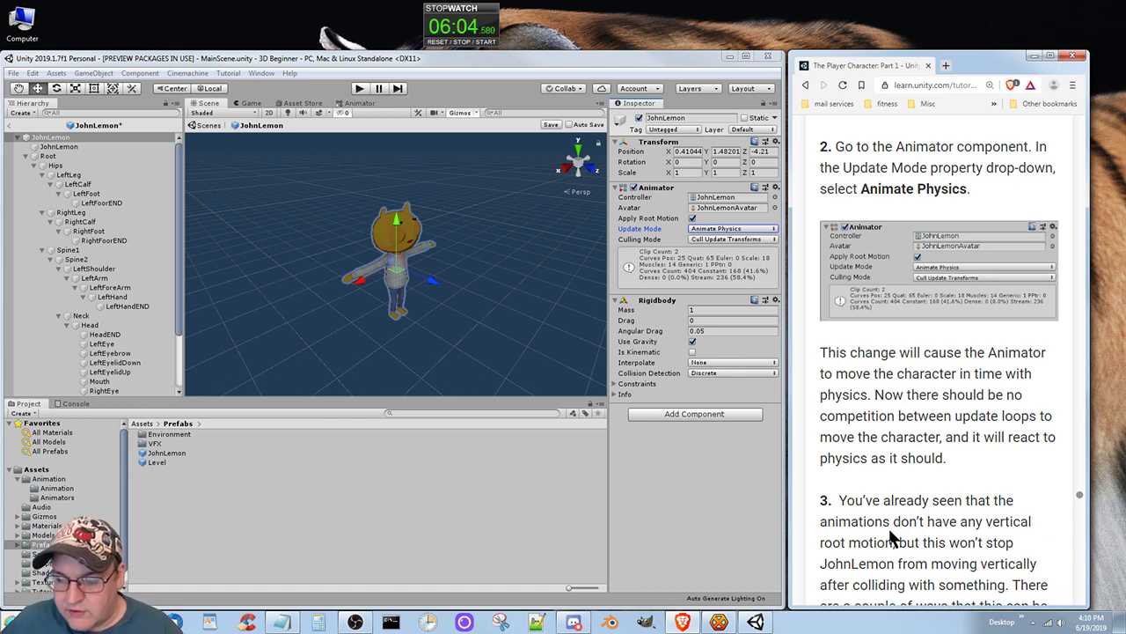
pyautogui.scroll(-3, 889, 528)
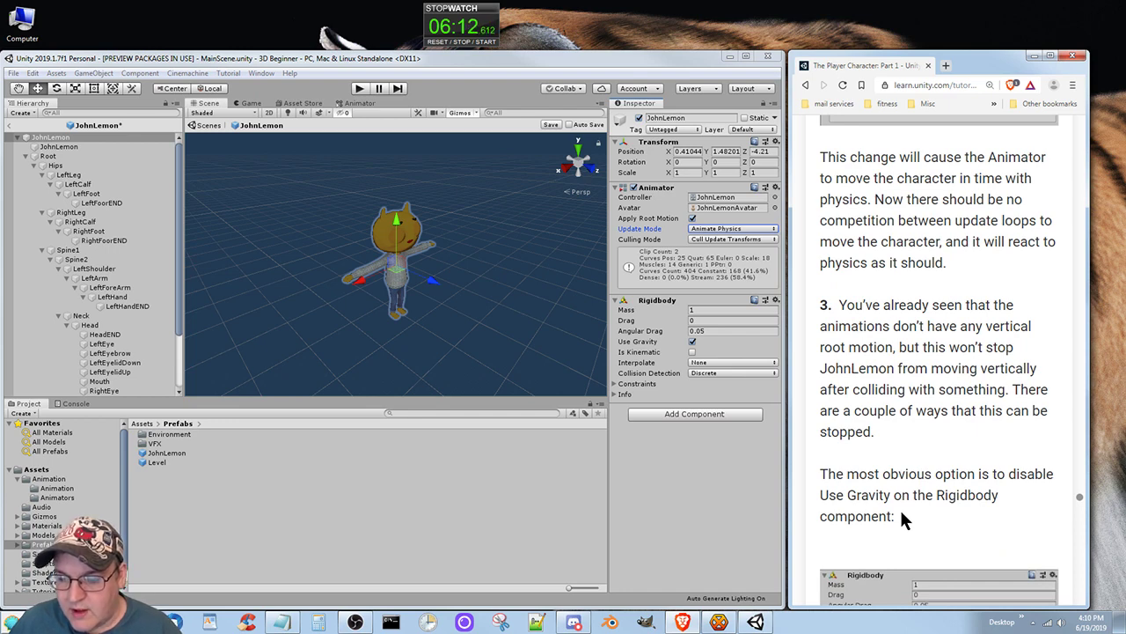
pyautogui.scroll(-1, 883, 543)
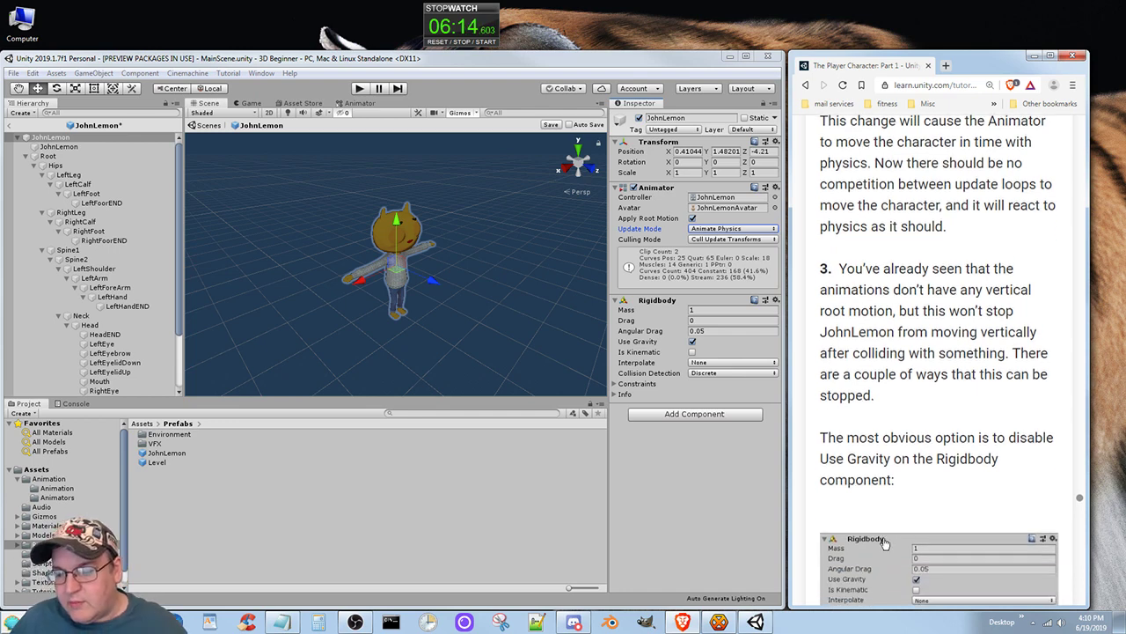
pyautogui.scroll(-3, 882, 537)
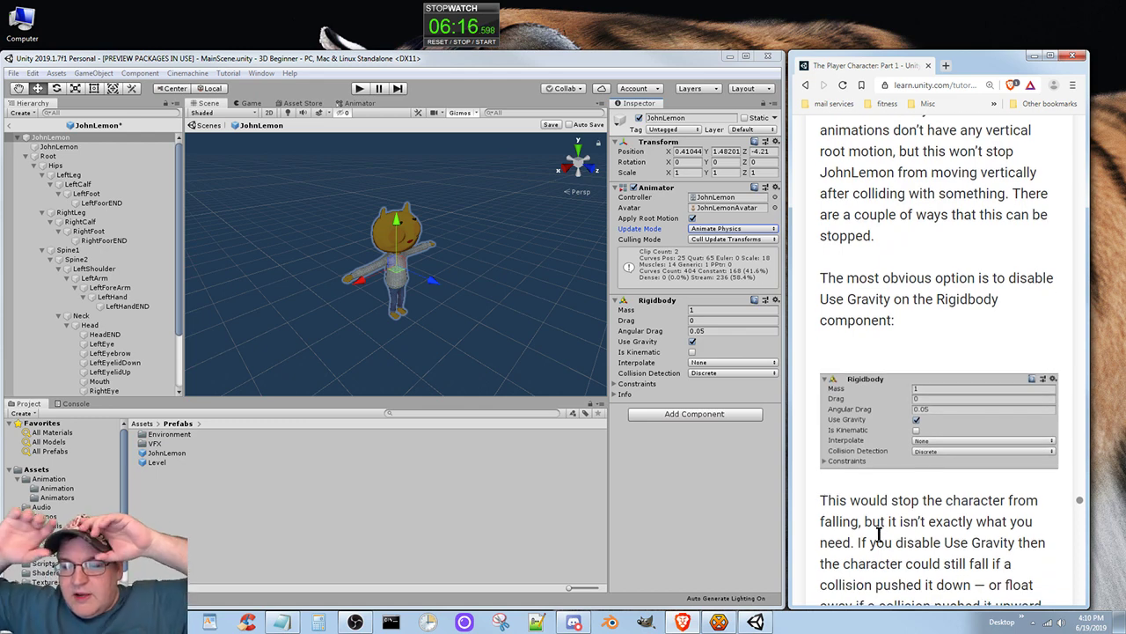
pyautogui.scroll(-1, 880, 528)
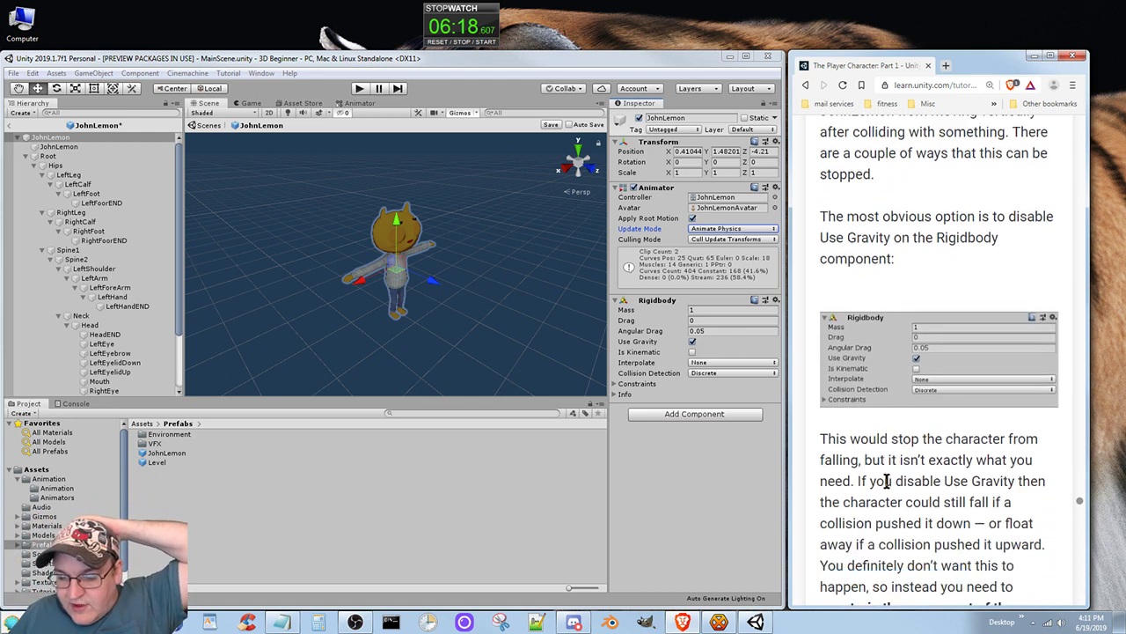
pyautogui.scroll(-2, 887, 480)
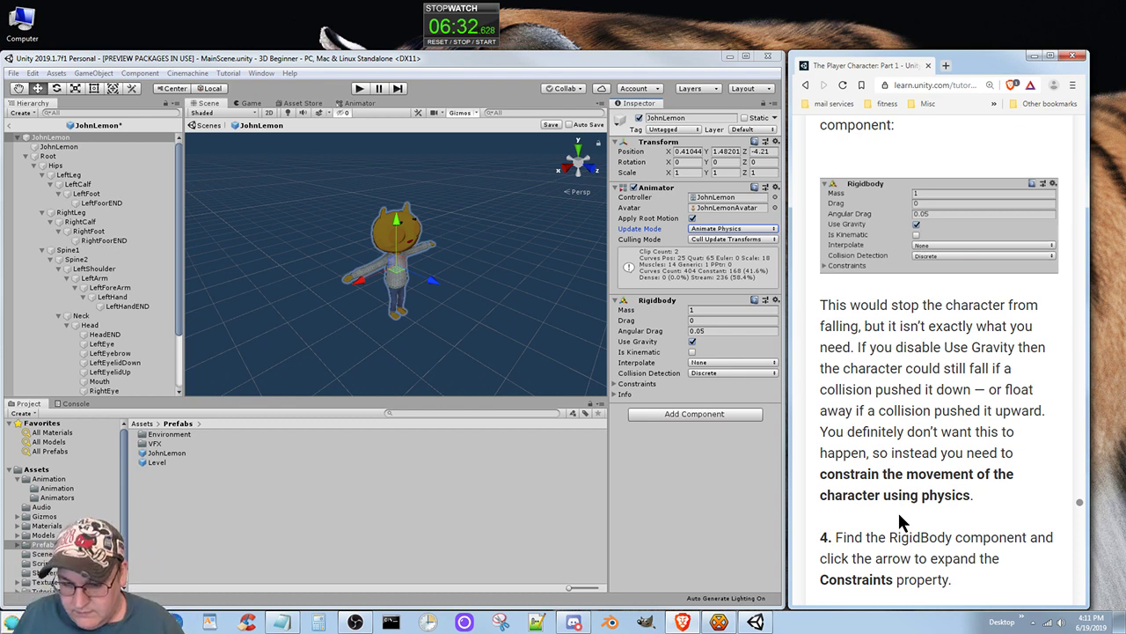
# Step: Save the JohnLemon prefab, return to the main scene and test-play it, stopping the run after observing the character
pyautogui.click(551, 125)
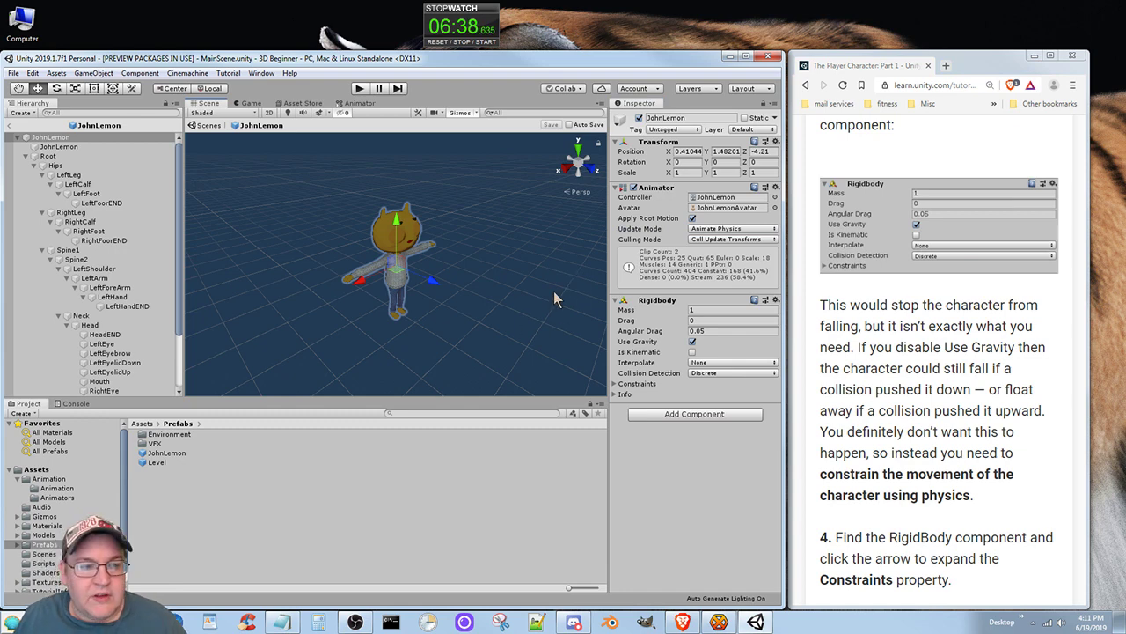
pyautogui.click(199, 125)
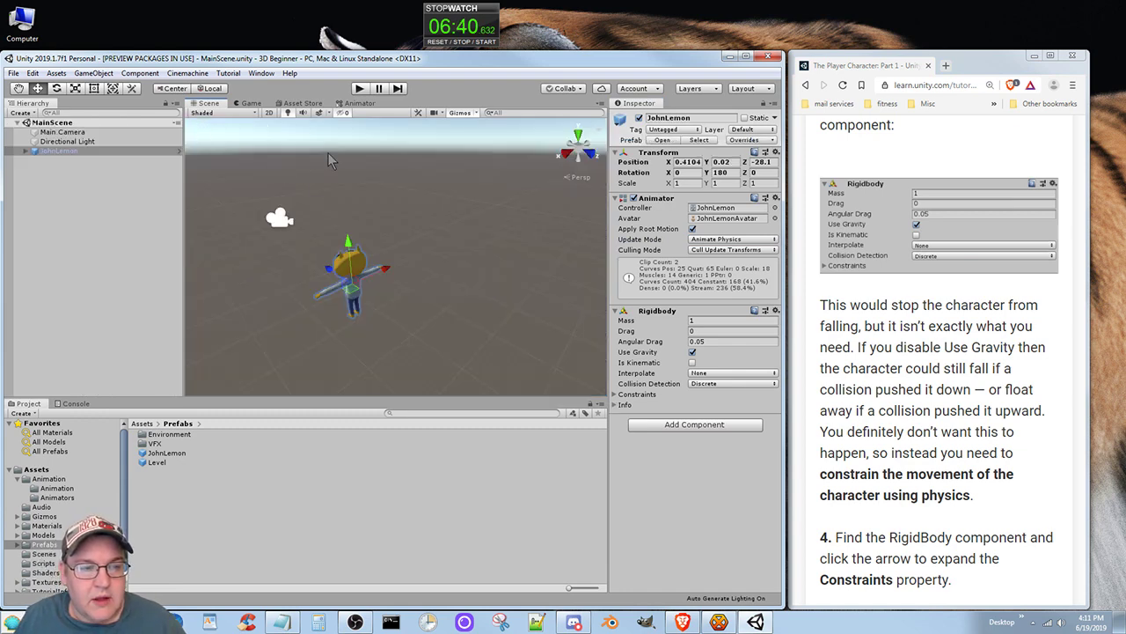
pyautogui.click(359, 88)
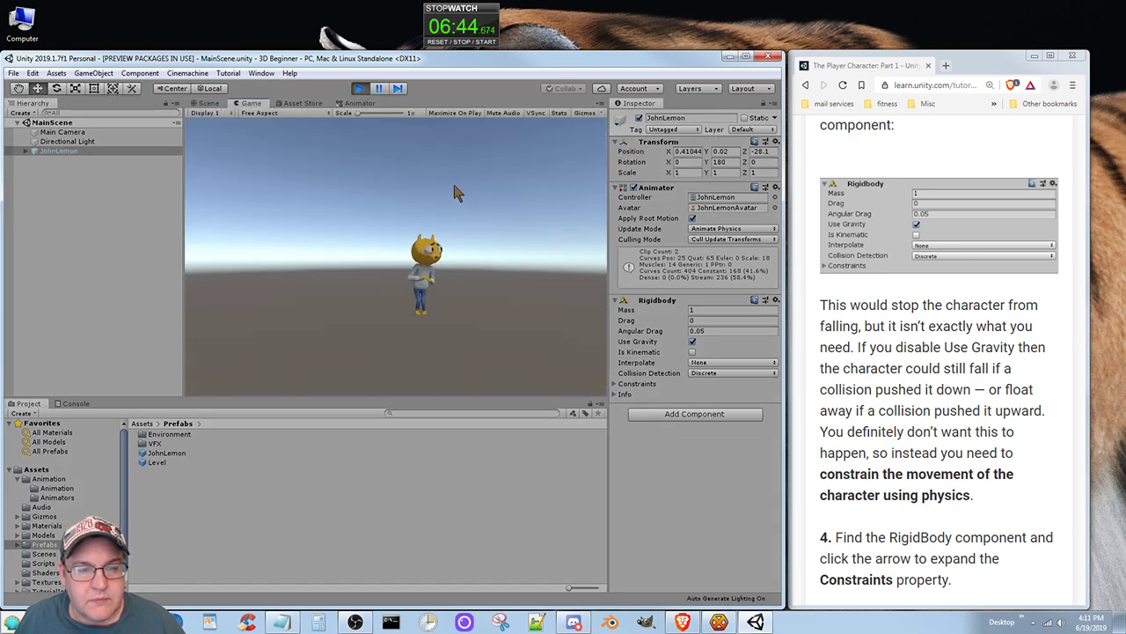
pyautogui.click(359, 89)
pyautogui.click(360, 89)
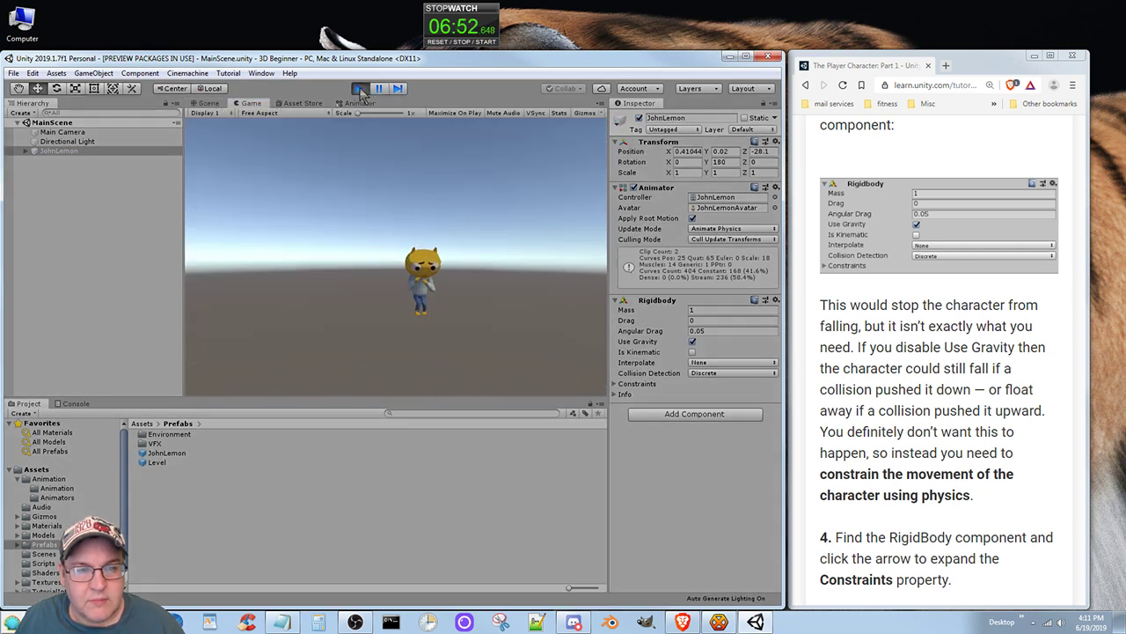
pyautogui.click(360, 89)
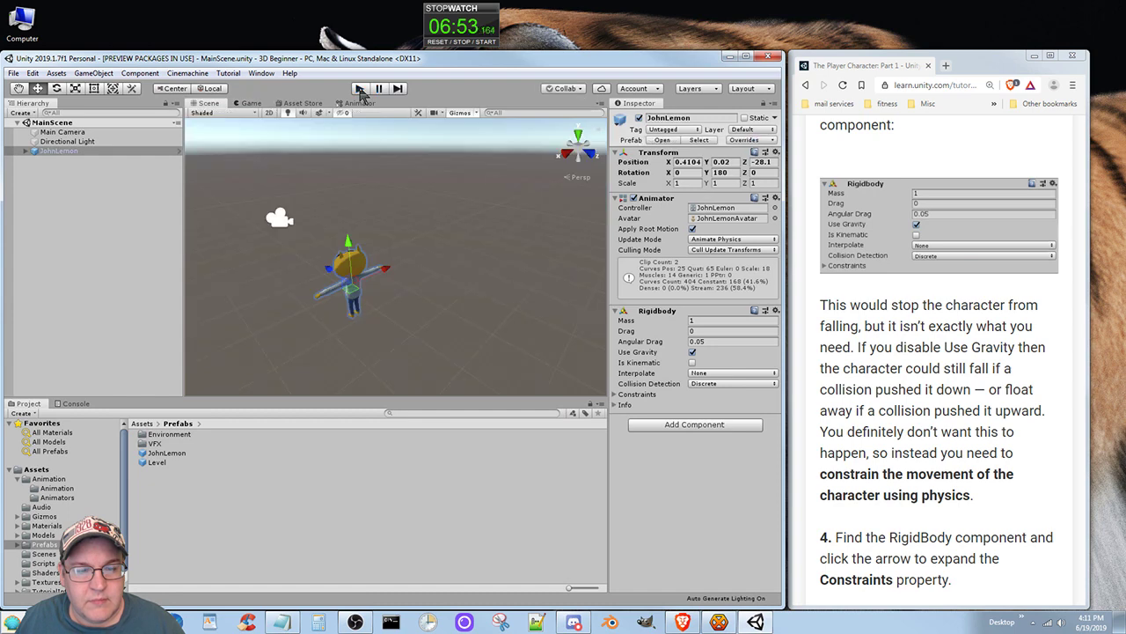
# Step: Expand the Constraints property of the JohnLemon scene instance's Rigidbody component, following tutorial instruction 4
pyautogui.click(929, 515)
pyautogui.scroll(-3, 928, 510)
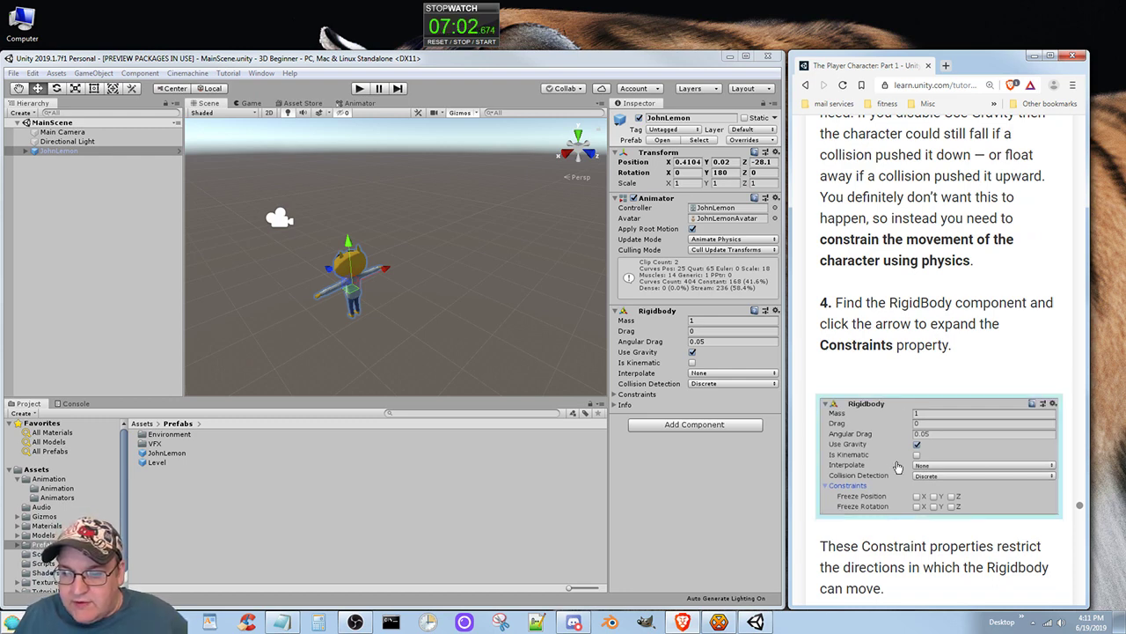
pyautogui.click(637, 395)
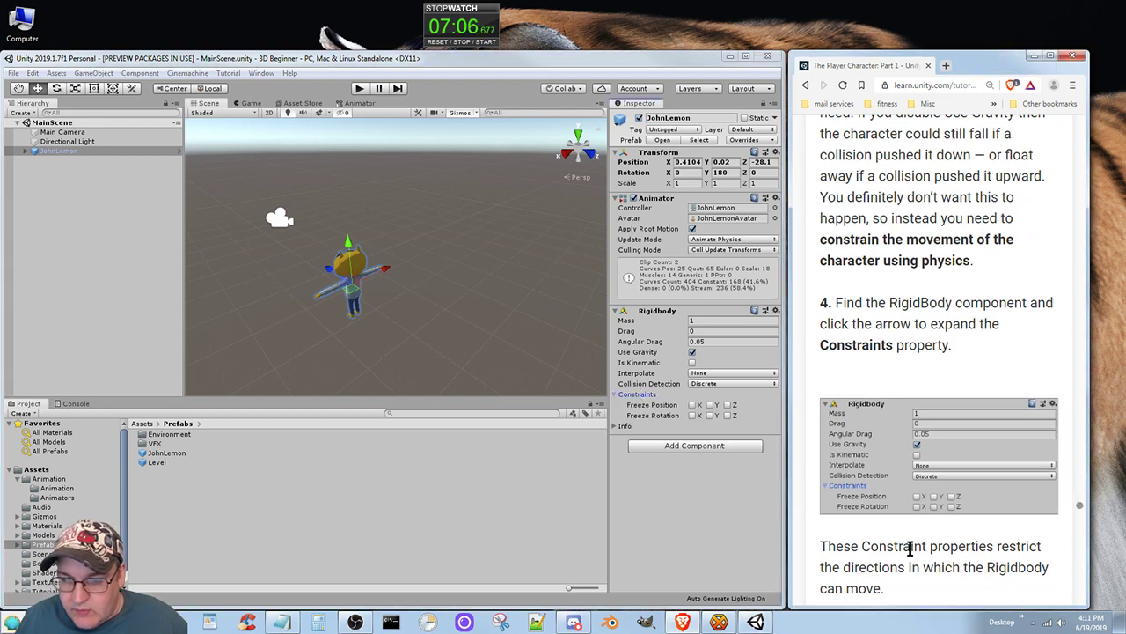
# Step: Read the tutorial sections on coordinates, positions and rotation to find which constraints the character should have
pyautogui.scroll(-2, 911, 547)
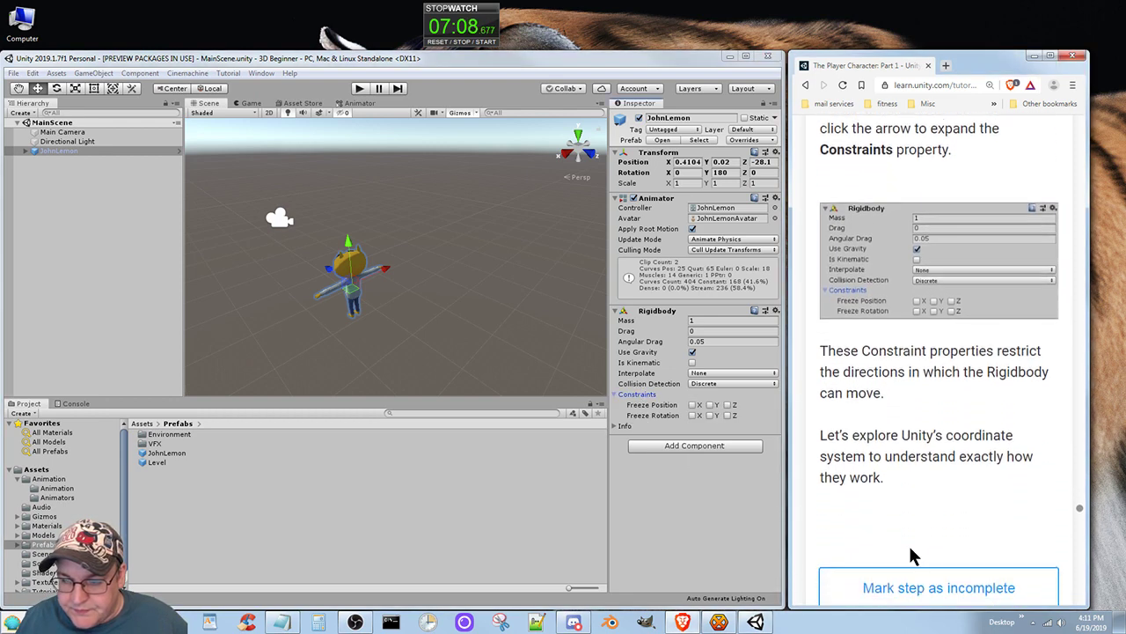
pyautogui.scroll(-7, 911, 554)
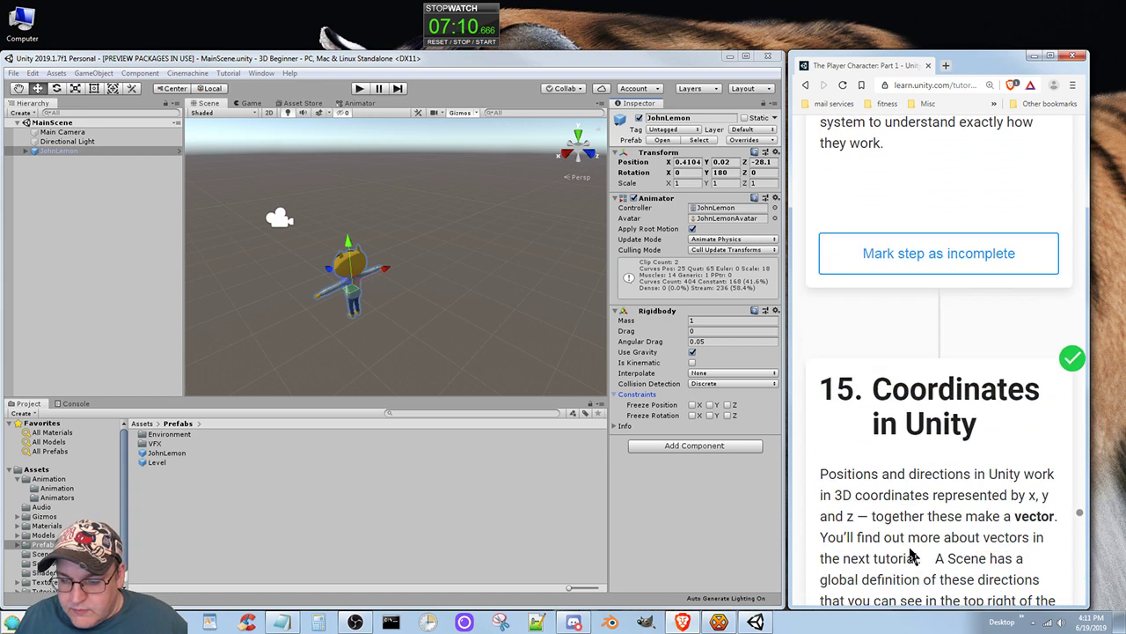
pyautogui.scroll(-4, 909, 548)
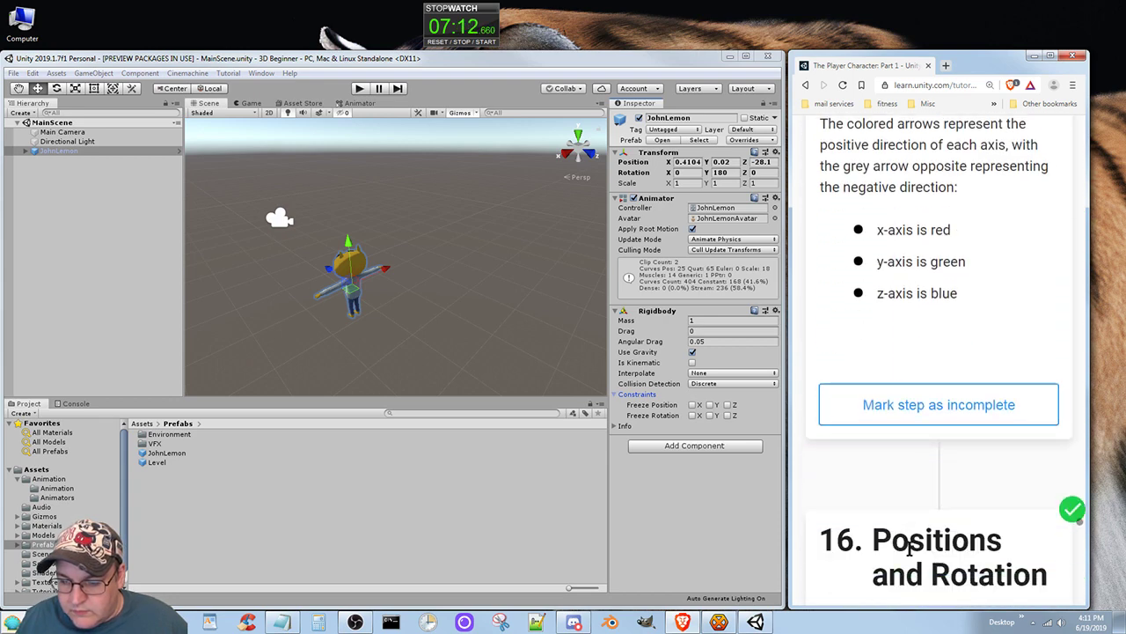
pyautogui.scroll(-3, 911, 548)
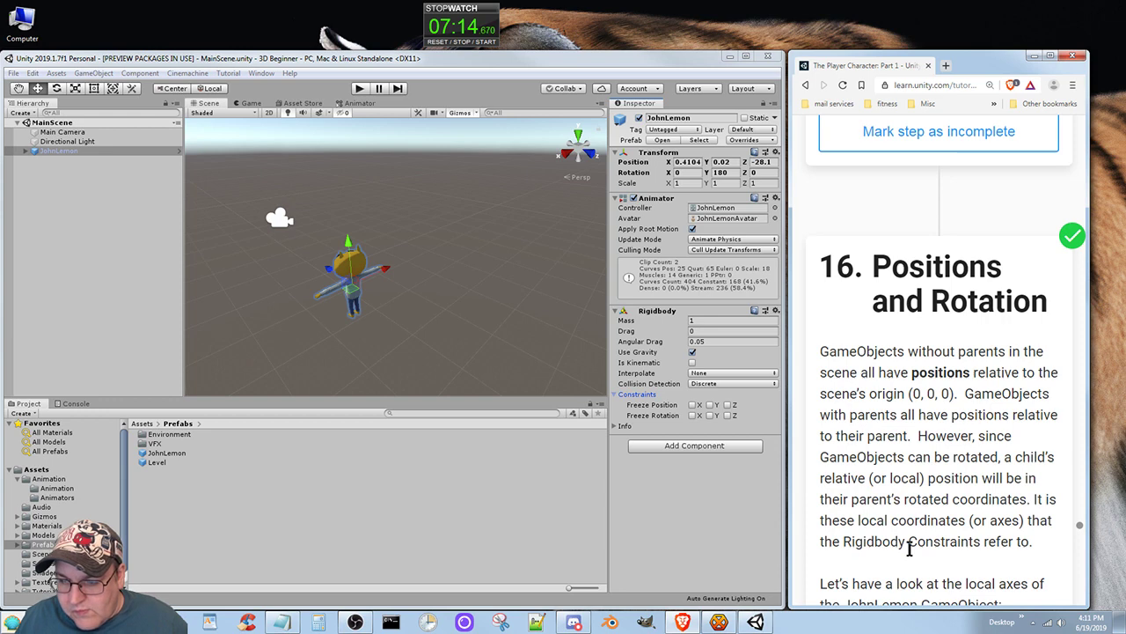
pyautogui.scroll(-5, 909, 545)
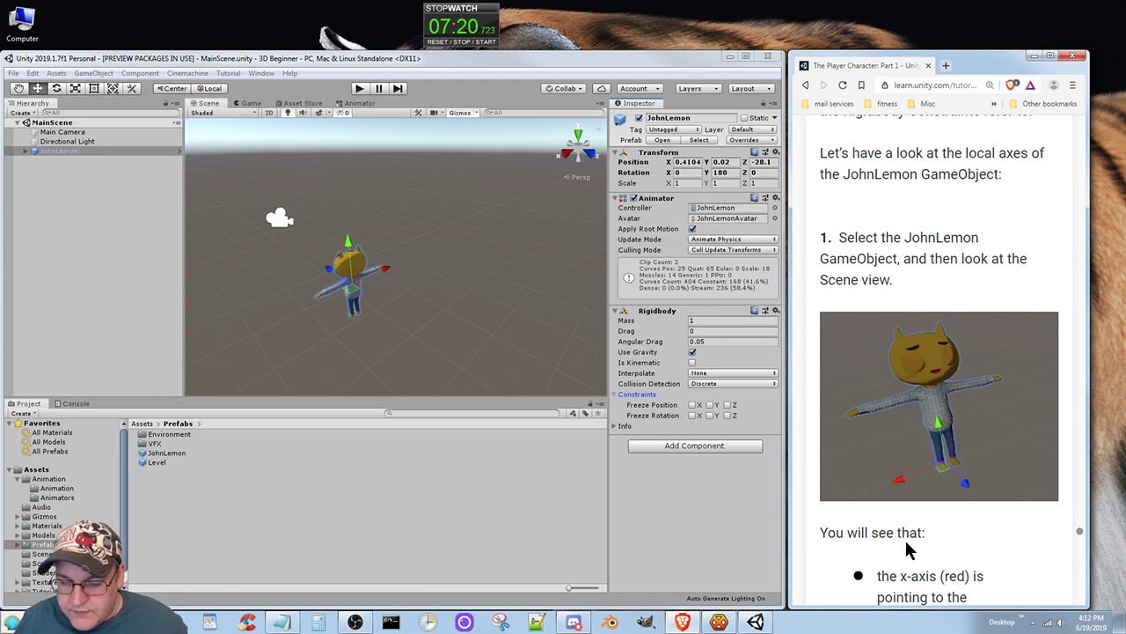
pyautogui.scroll(-2, 906, 542)
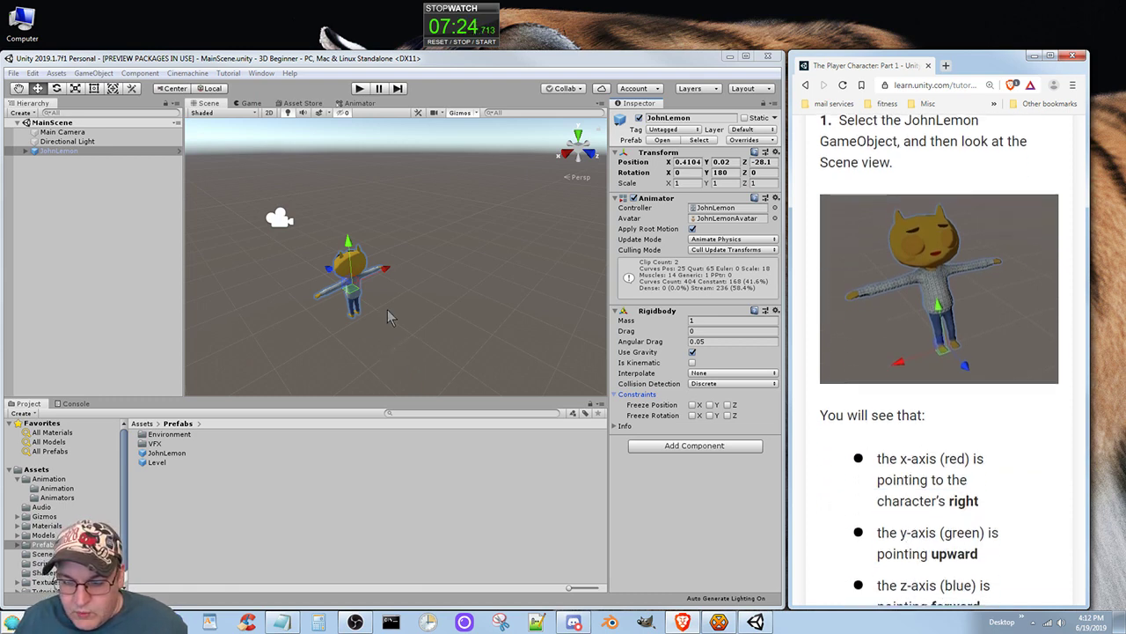
pyautogui.scroll(-6, 933, 524)
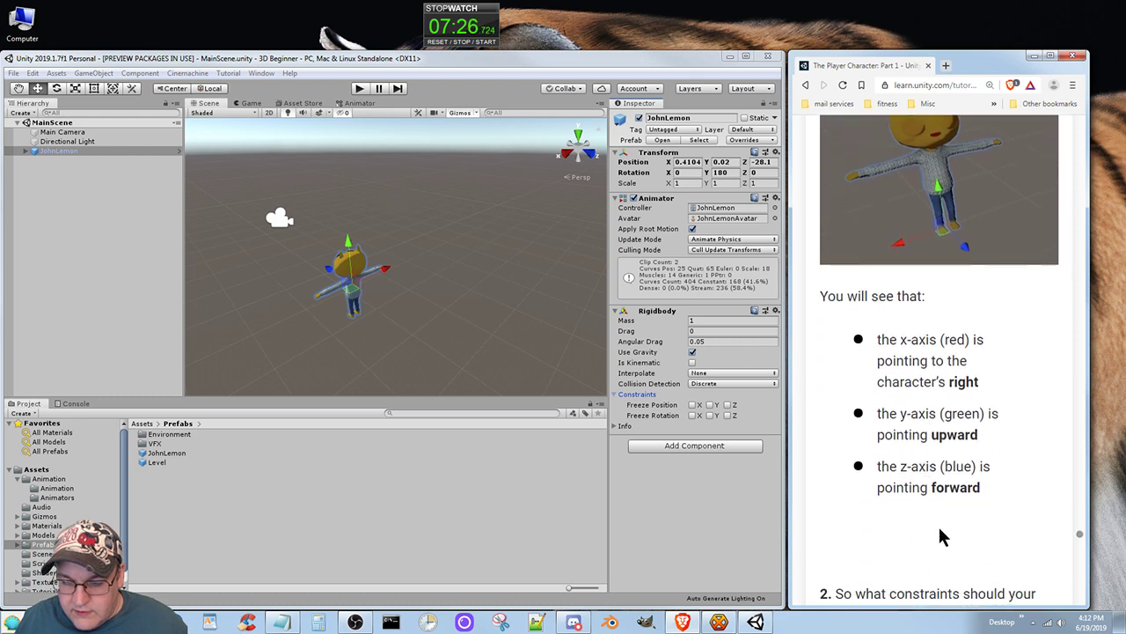
pyautogui.scroll(-2, 940, 533)
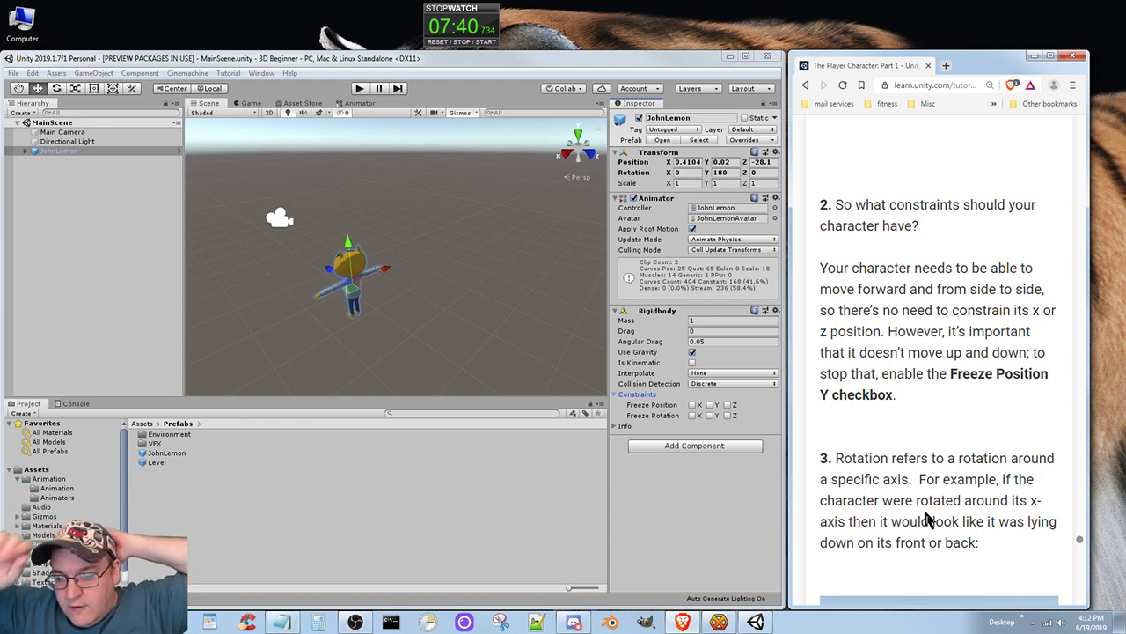
# Step: Enable Freeze Position Y and Freeze Rotation X and Z on the JohnLemon scene instance's Rigidbody, following the tutorial
pyautogui.click(709, 404)
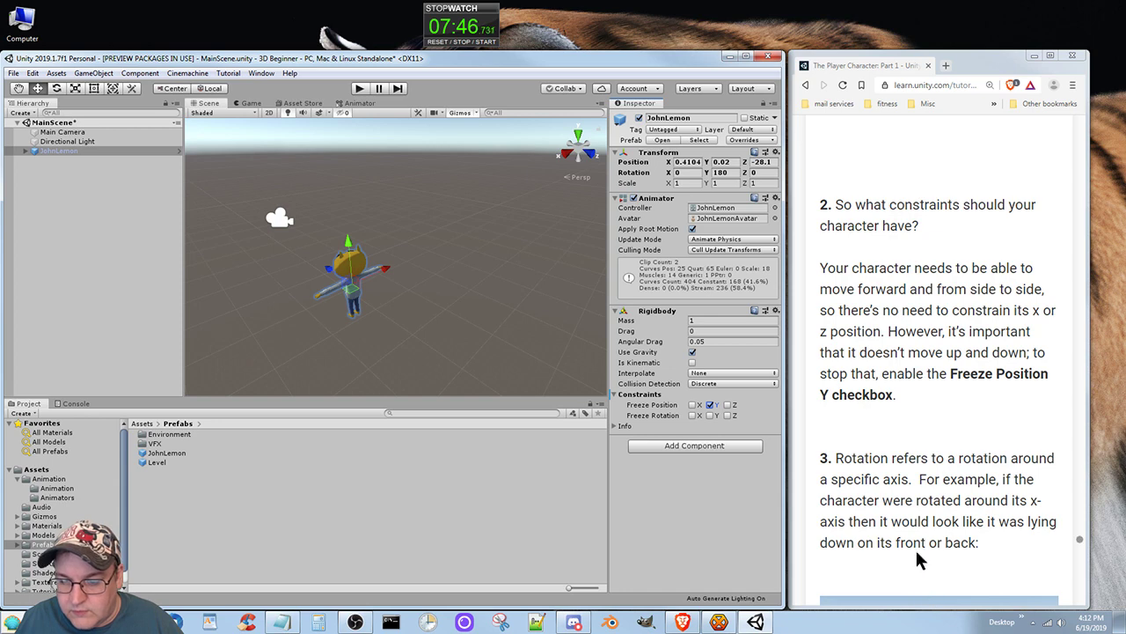
pyautogui.scroll(-1, 913, 534)
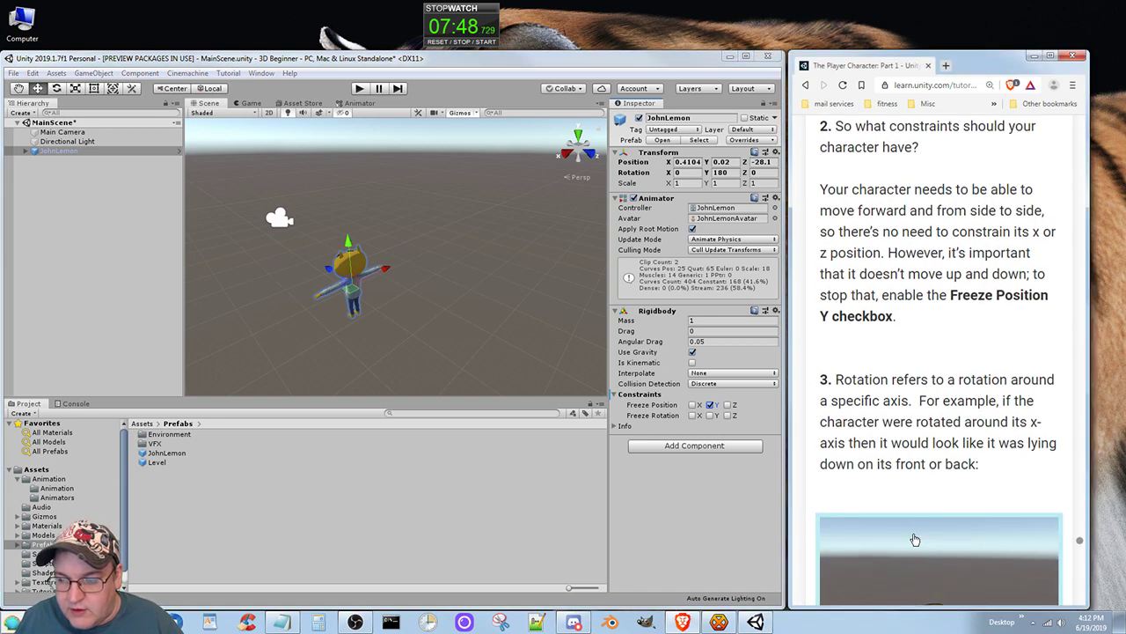
pyautogui.scroll(-1, 901, 560)
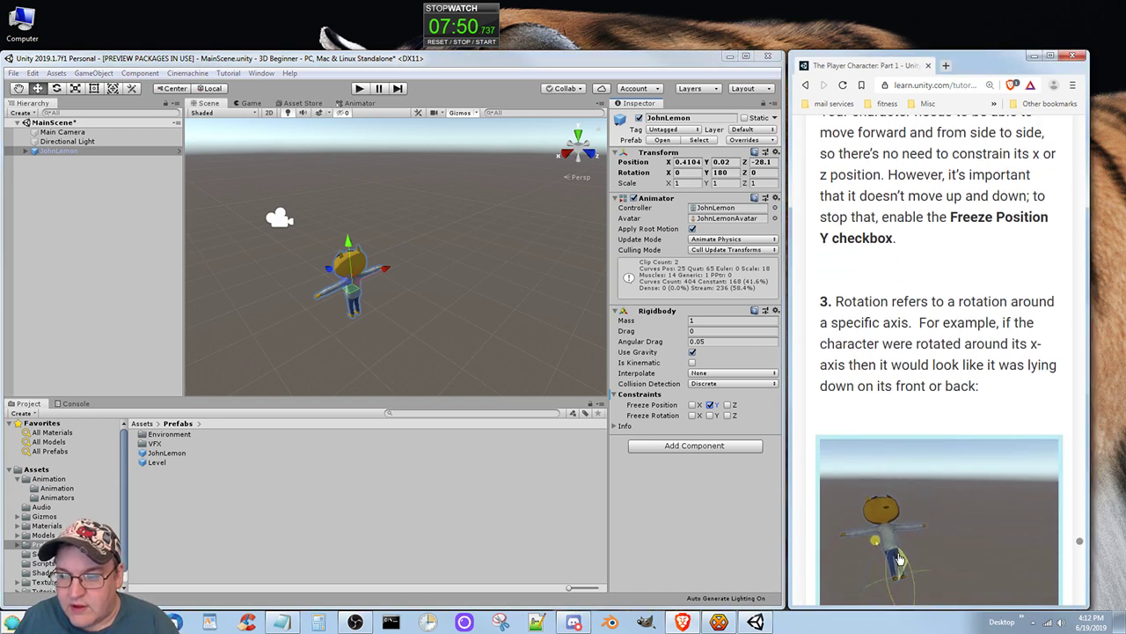
pyautogui.scroll(-1, 896, 553)
pyautogui.scroll(-2, 896, 553)
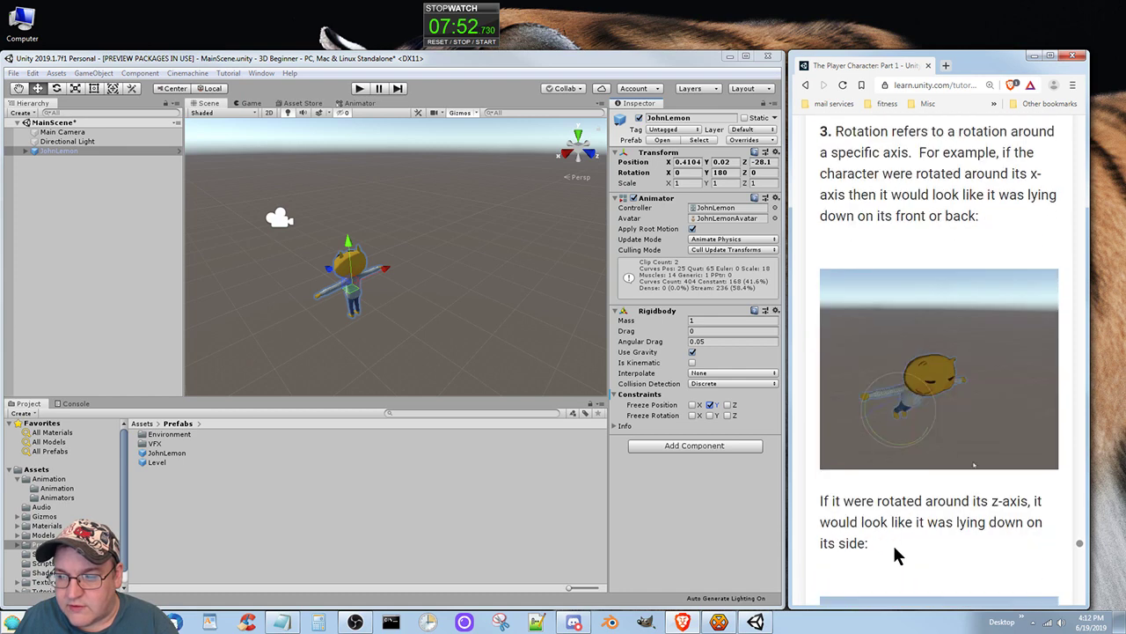
pyautogui.scroll(-2, 894, 549)
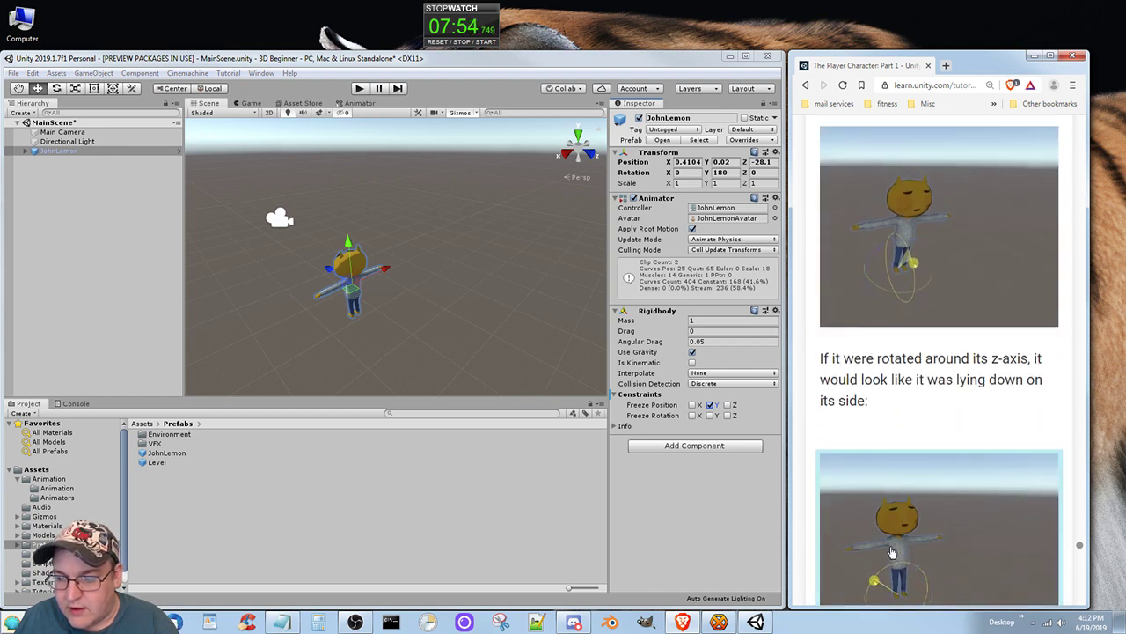
pyautogui.scroll(-4, 888, 549)
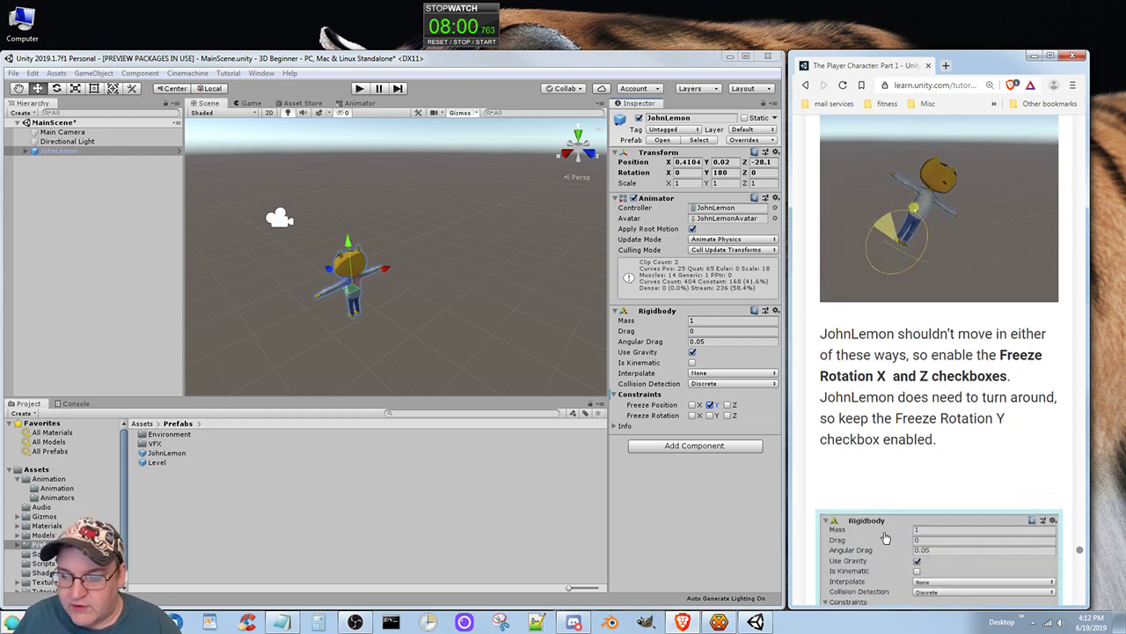
pyautogui.click(692, 415)
pyautogui.click(728, 415)
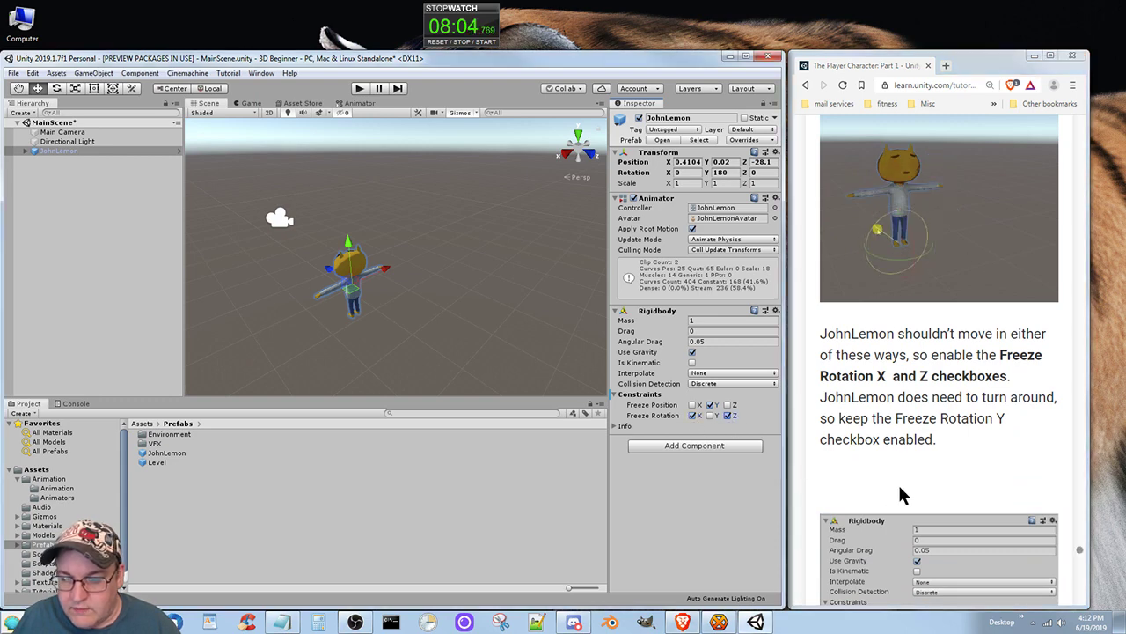
# Step: Continue to the tutorial's Add a Collider to John Lemon section and open the JohnLemon prefab from its scene instance
pyautogui.scroll(-1, 900, 491)
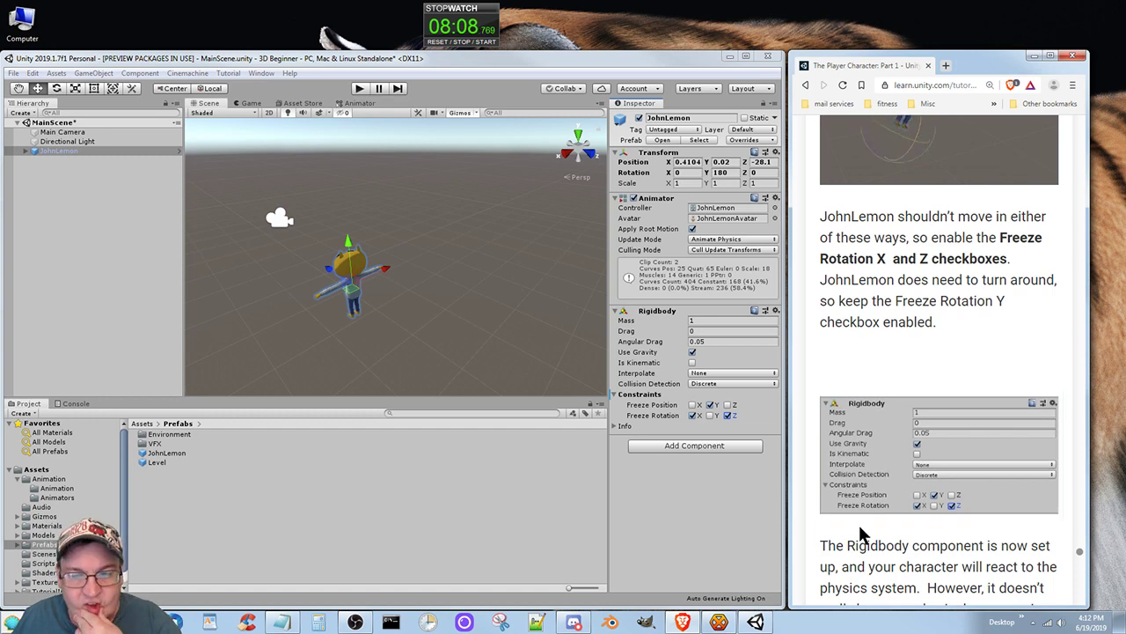
pyautogui.scroll(-4, 860, 532)
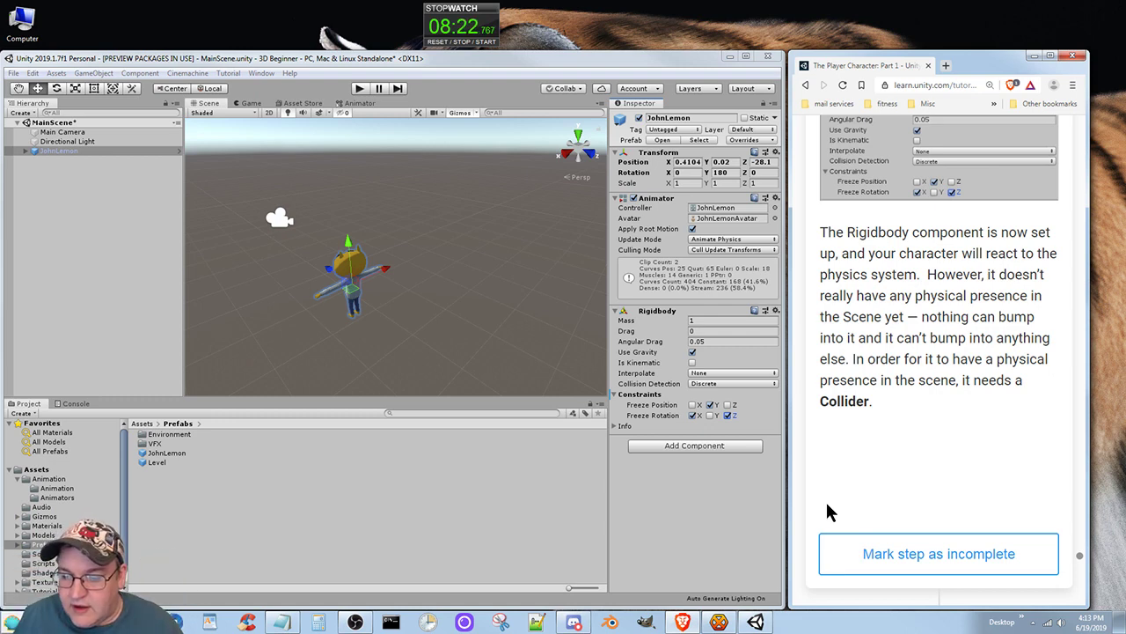
pyautogui.scroll(-5, 912, 554)
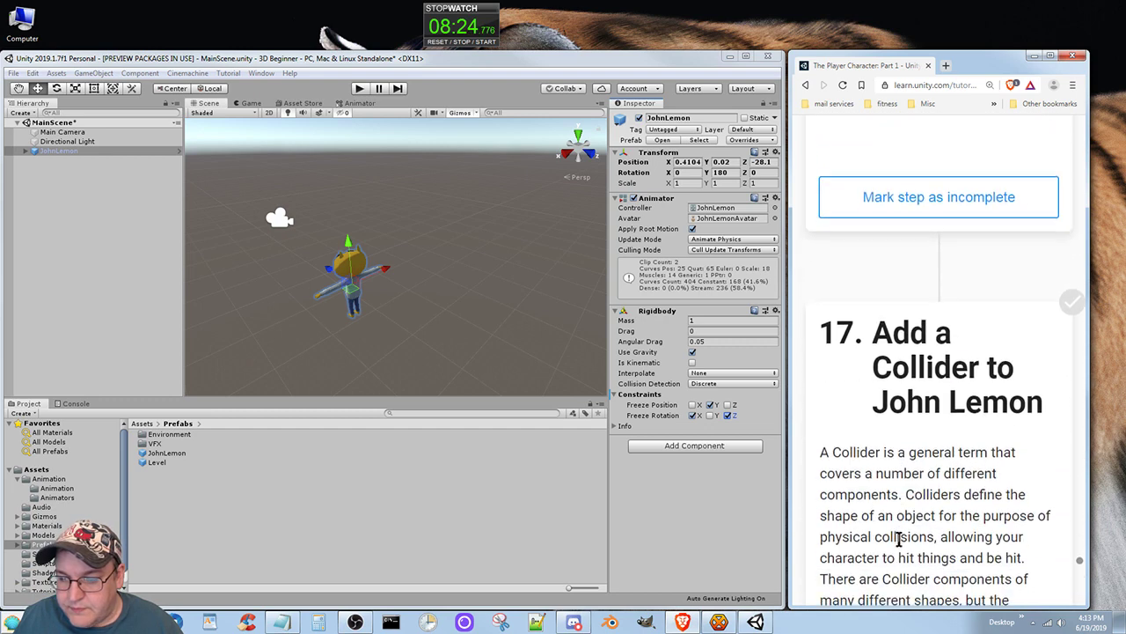
pyautogui.scroll(-1, 898, 539)
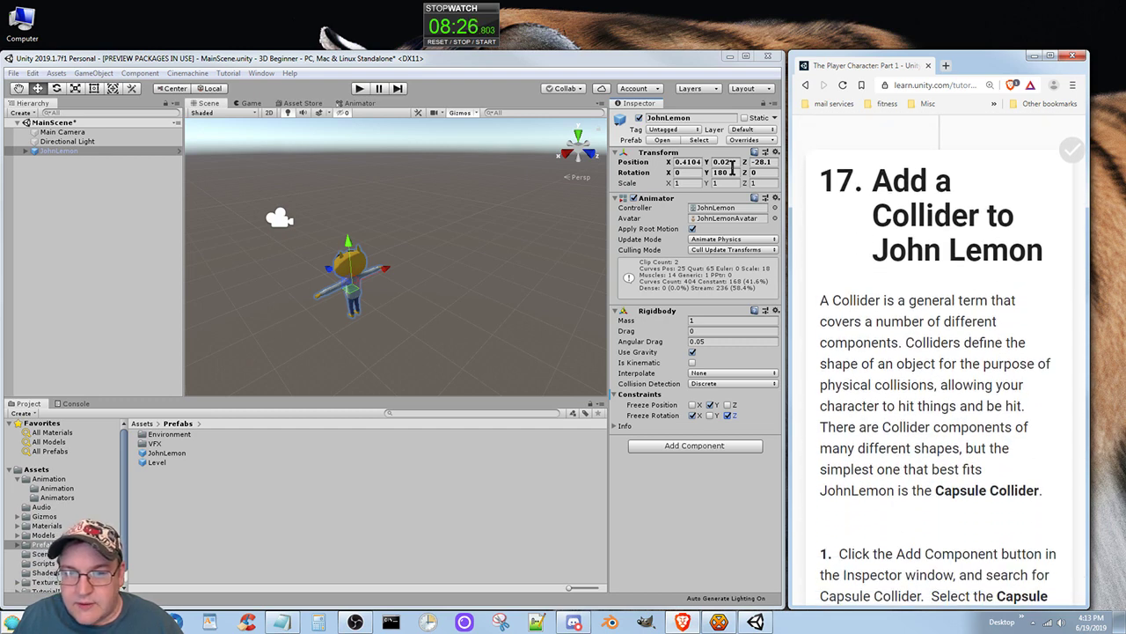
pyautogui.click(660, 140)
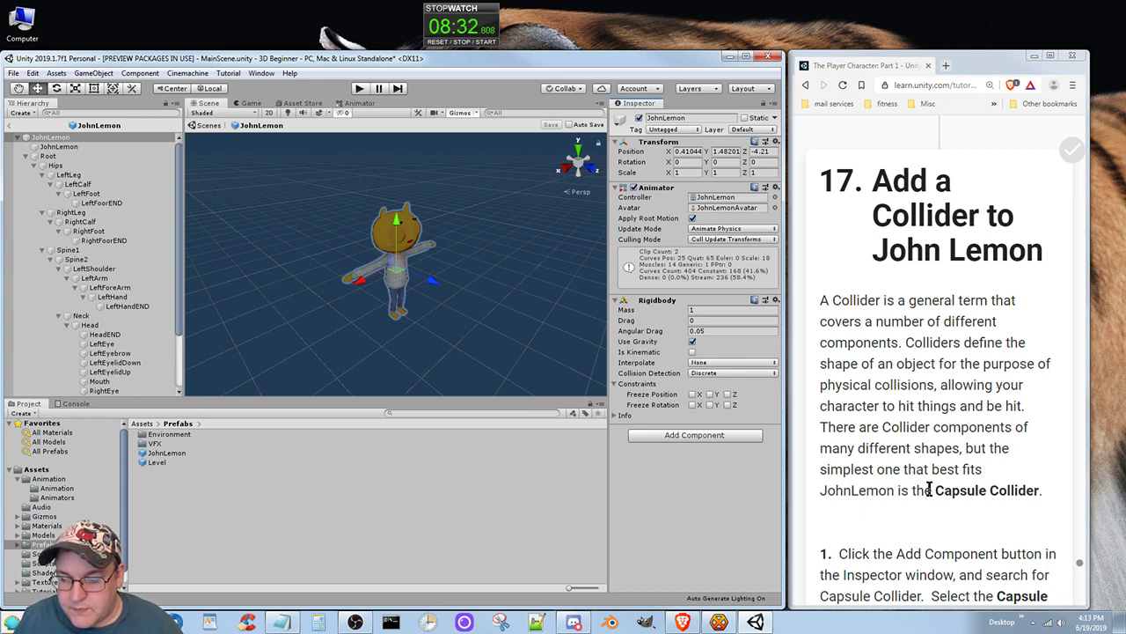
# Step: Add a Capsule Collider component, not the 2D version, to the root of the JohnLemon prefab, following tutorial instruction 1
pyautogui.scroll(-3, 933, 520)
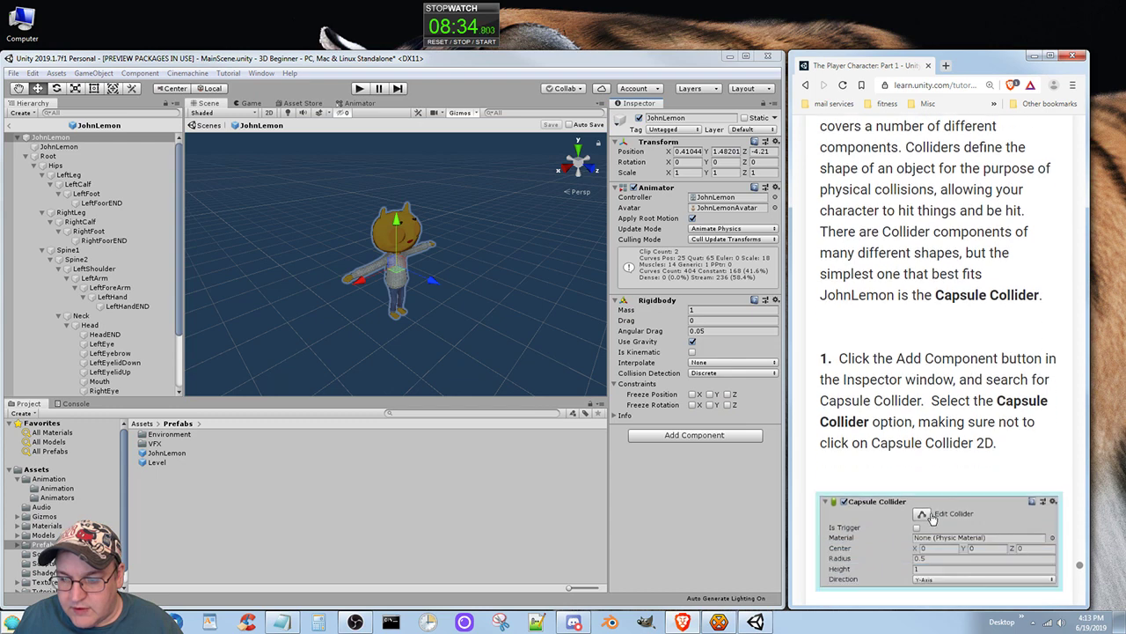
pyautogui.scroll(-2, 933, 519)
pyautogui.click(695, 435)
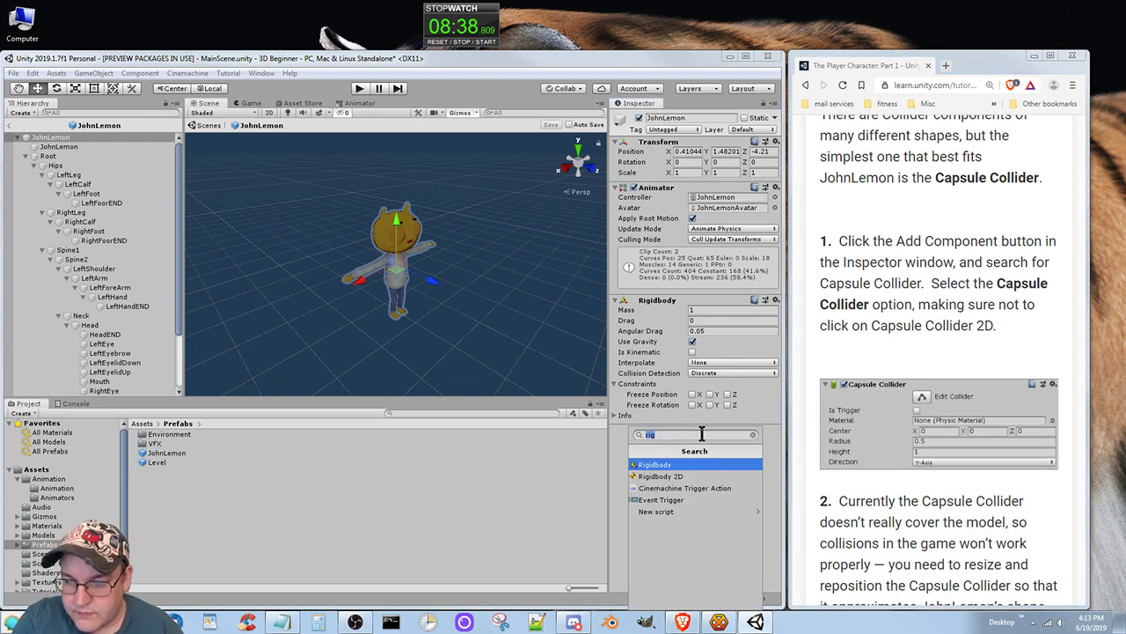
pyautogui.write('c')
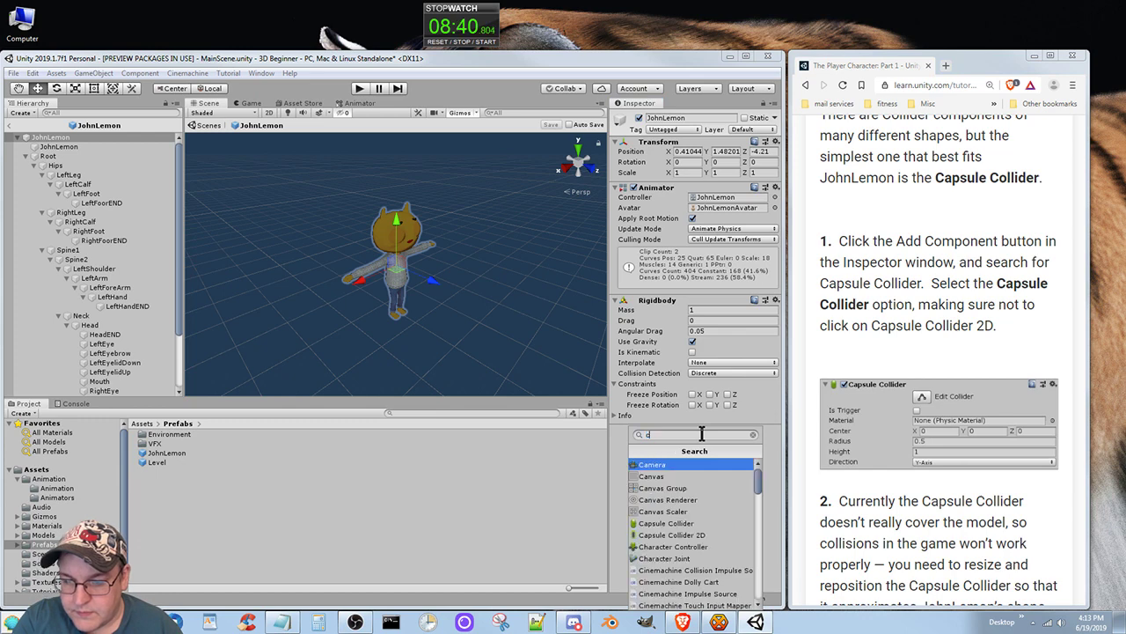
pyautogui.write('apsule')
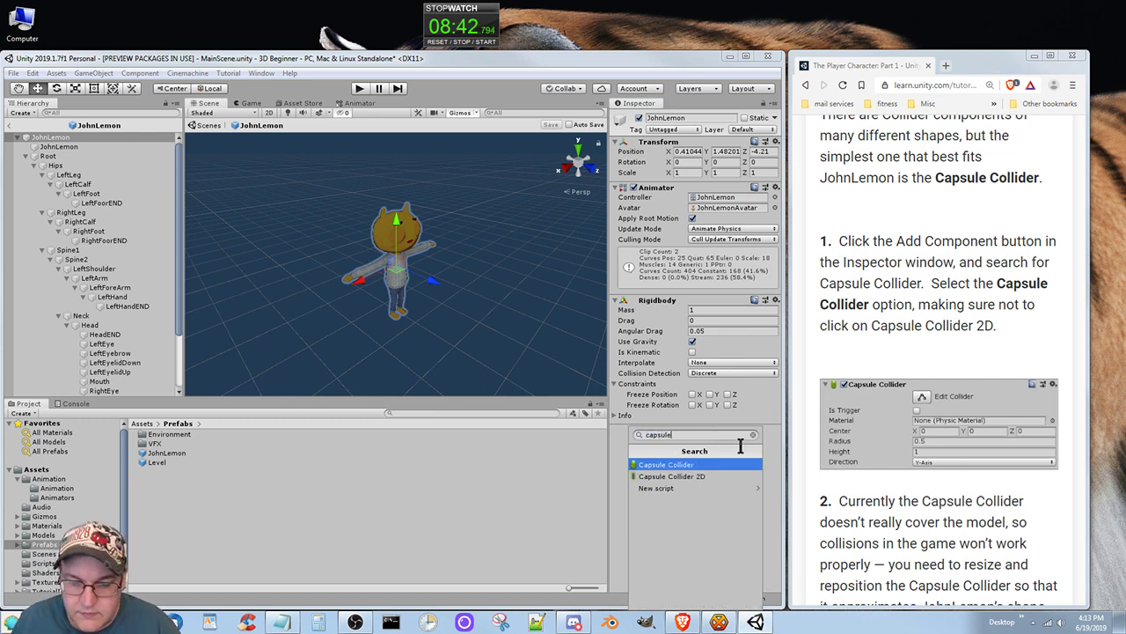
pyautogui.click(684, 463)
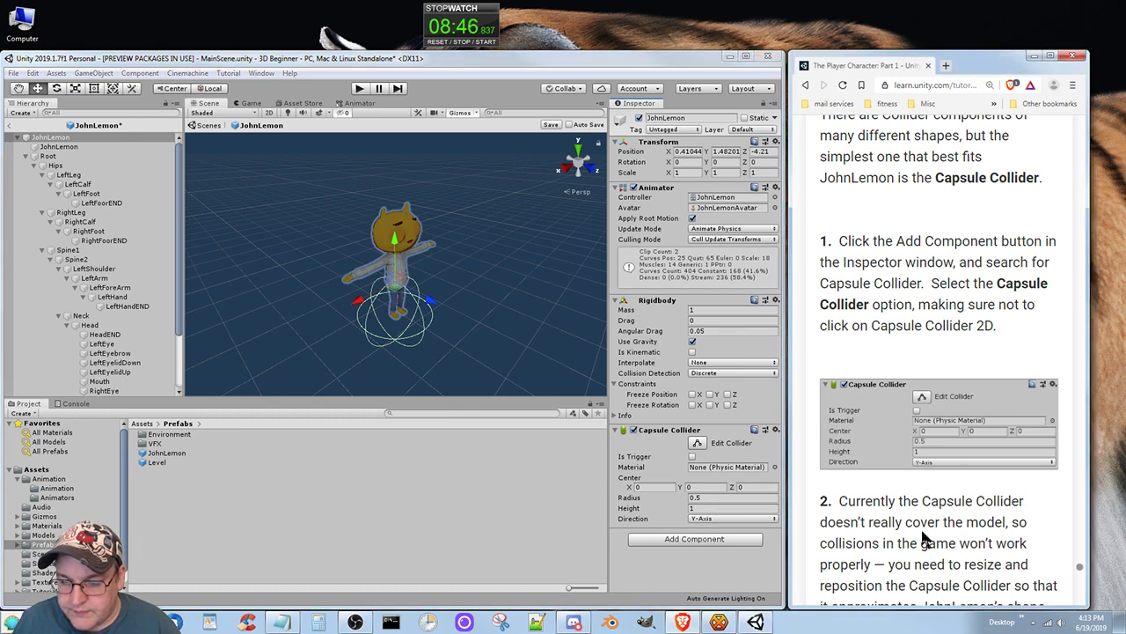
# Step: Set the Capsule Collider's Height to 1.4 and its Center Y to 0.7, following tutorial instruction 2
pyautogui.scroll(-2, 924, 532)
pyautogui.scroll(-2, 919, 528)
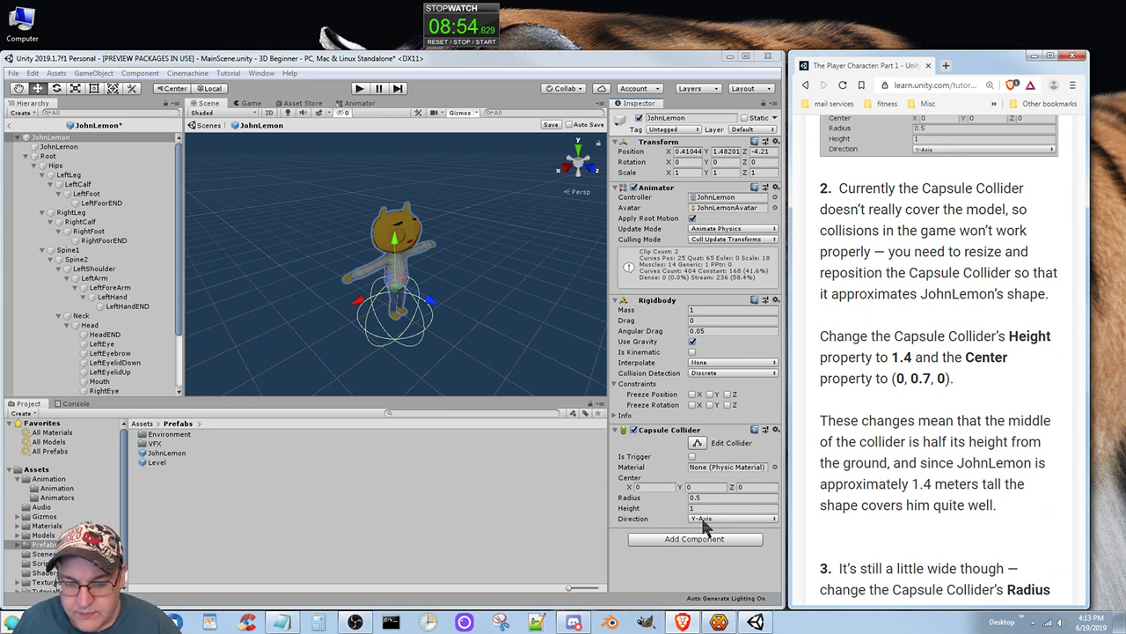
pyautogui.click(698, 509)
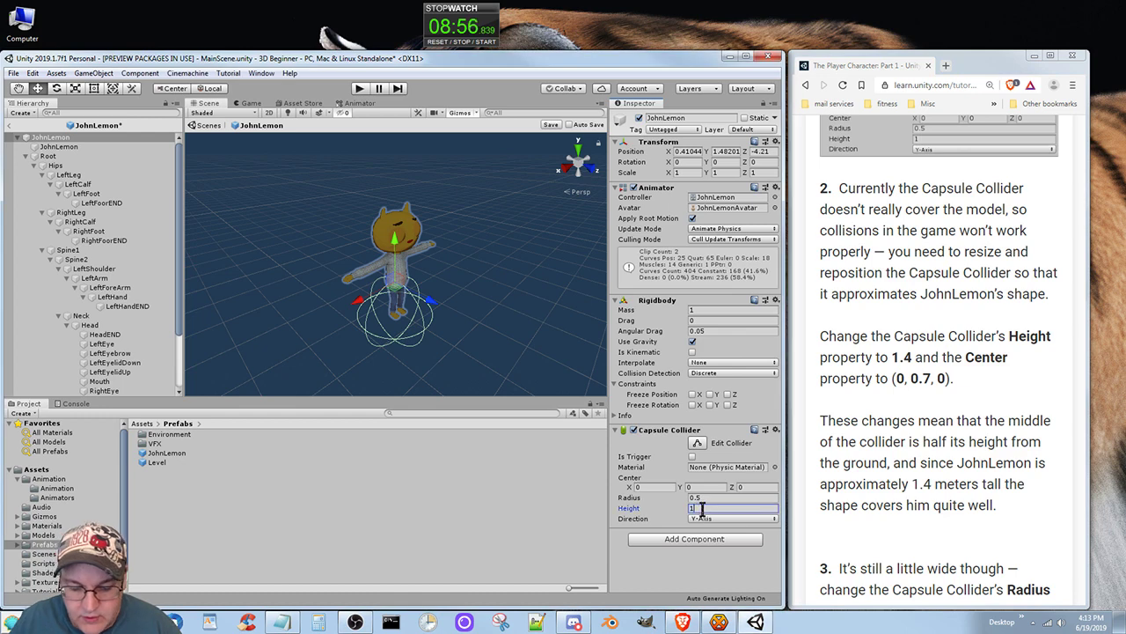
pyautogui.write('1.4')
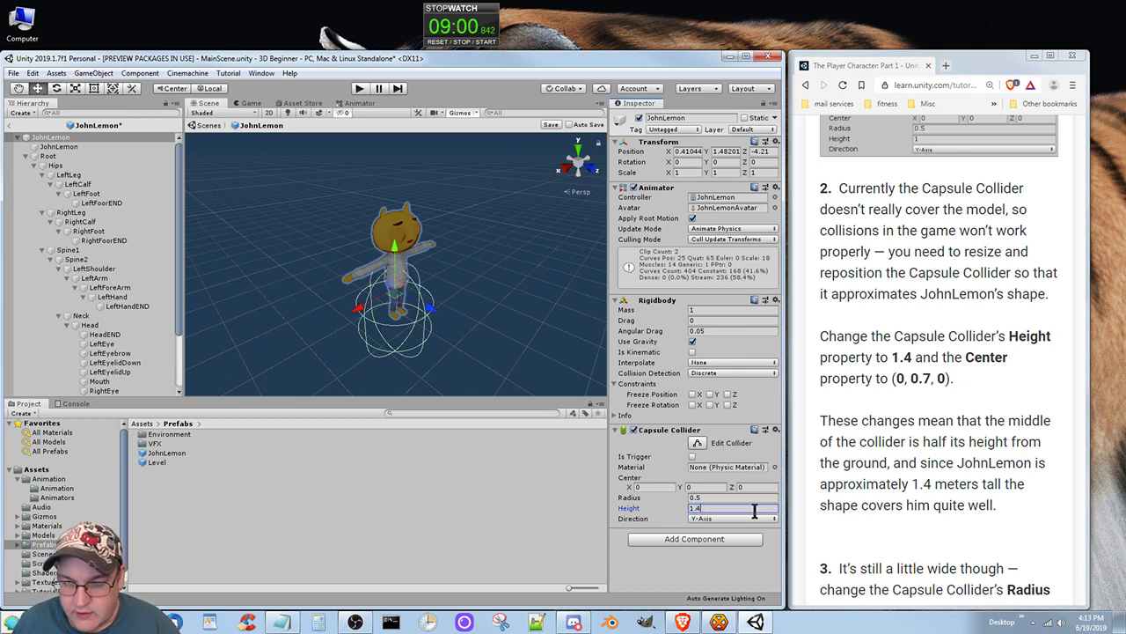
pyautogui.click(705, 487)
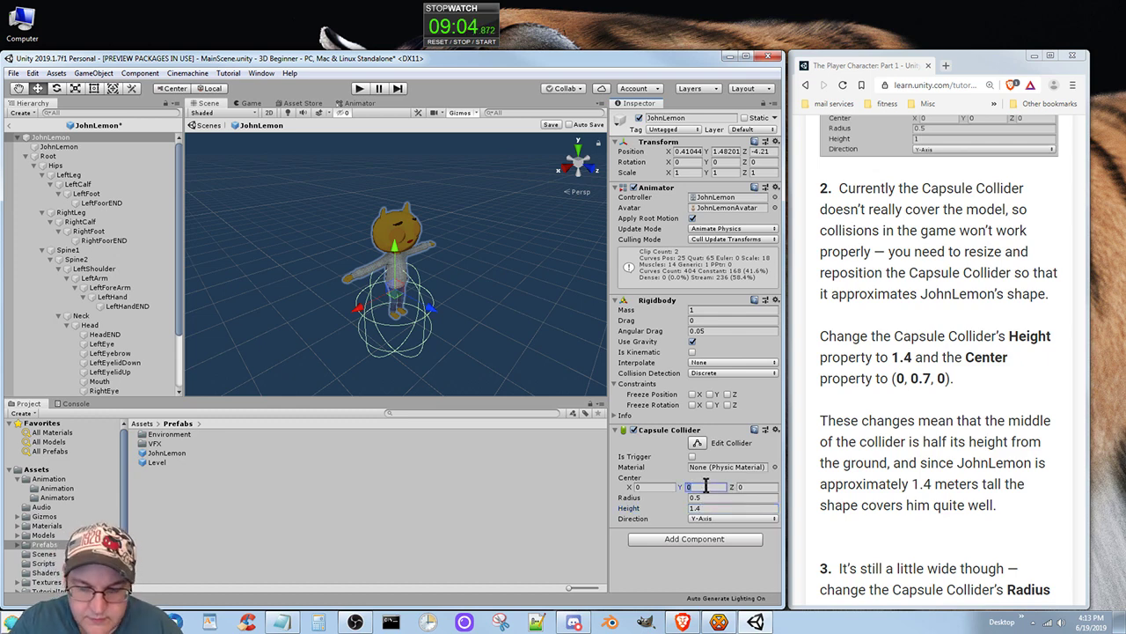
pyautogui.write('0.7')
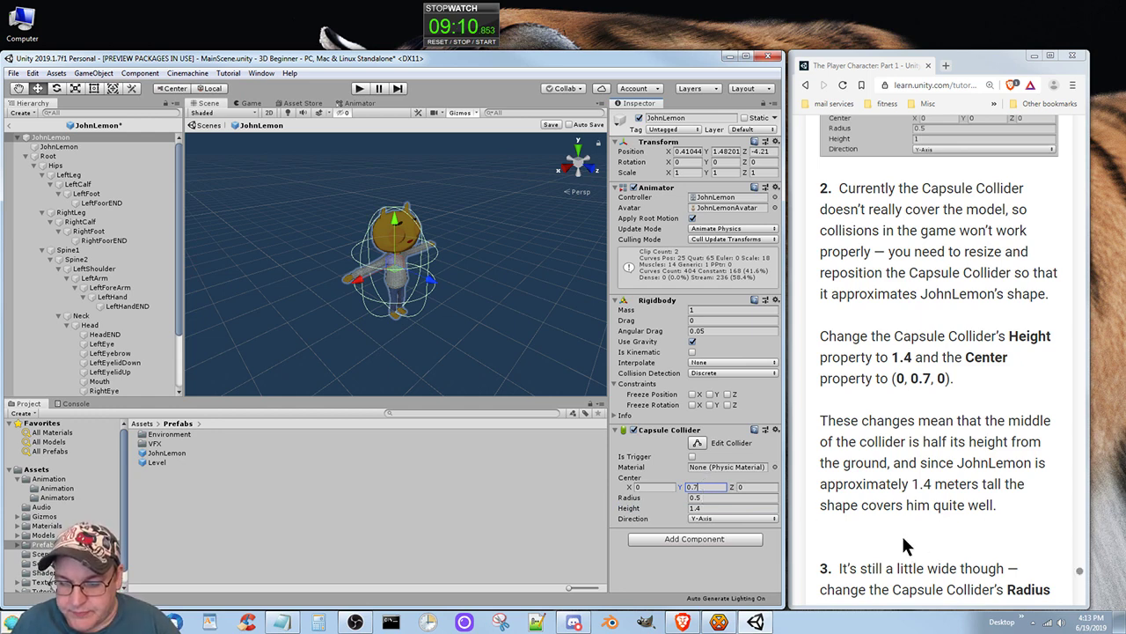
# Step: Set the Capsule Collider's Radius to 0.4, following tutorial instruction 3
pyautogui.scroll(-3, 905, 546)
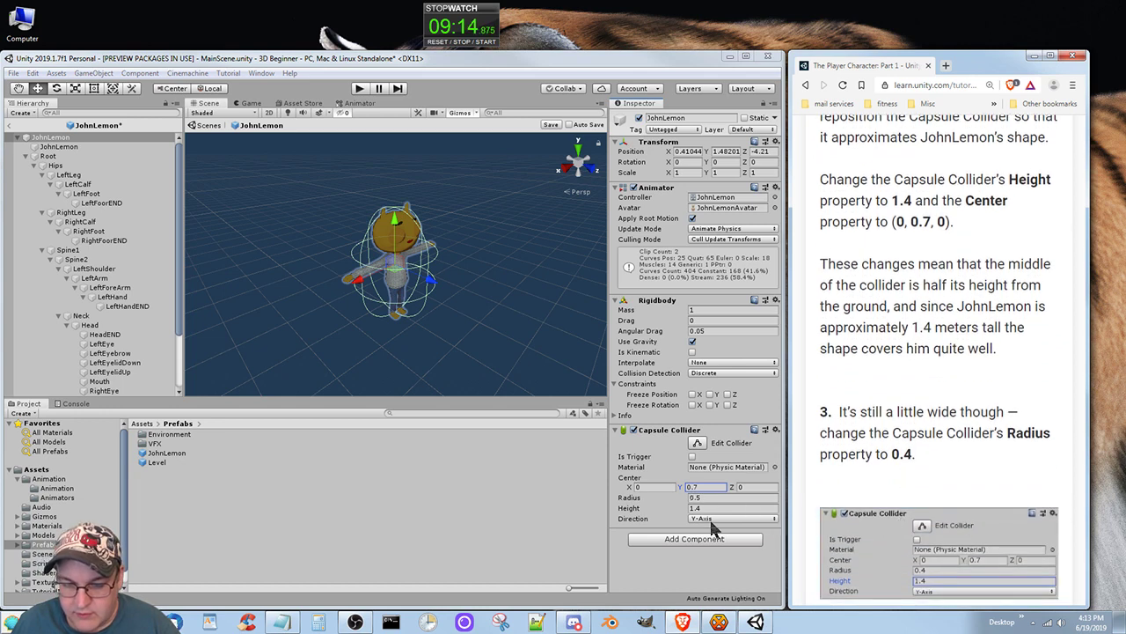
pyautogui.click(696, 498)
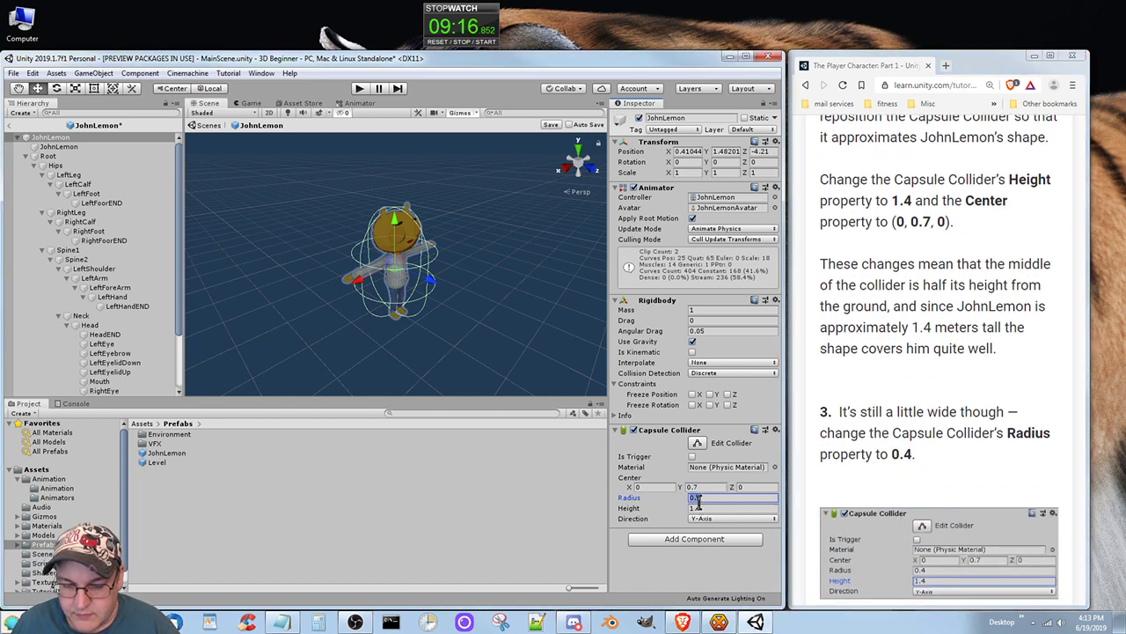
pyautogui.write('0.4')
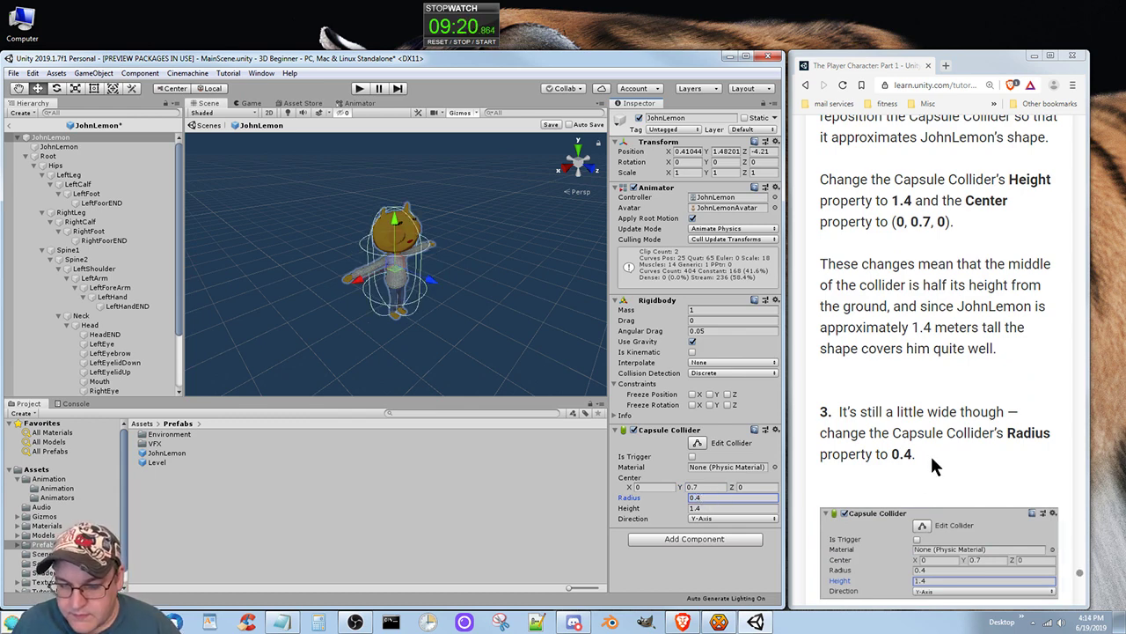
# Step: Read the rest of the tutorial's Add a Collider to John Lemon section and mark that step as completed
pyautogui.scroll(-4, 966, 484)
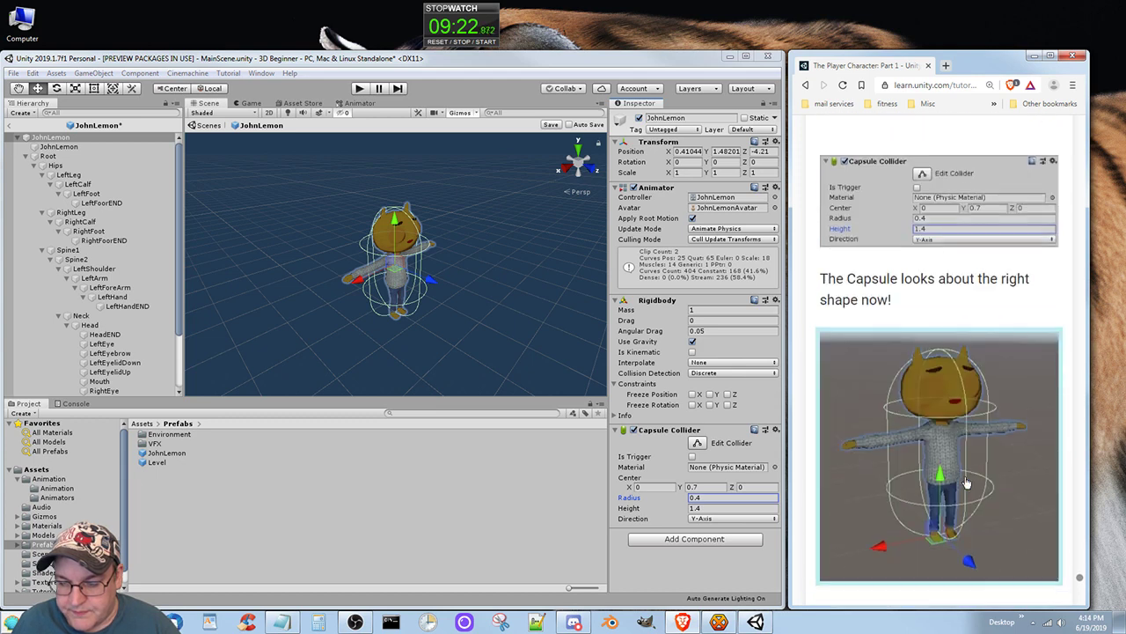
pyautogui.scroll(-2, 965, 483)
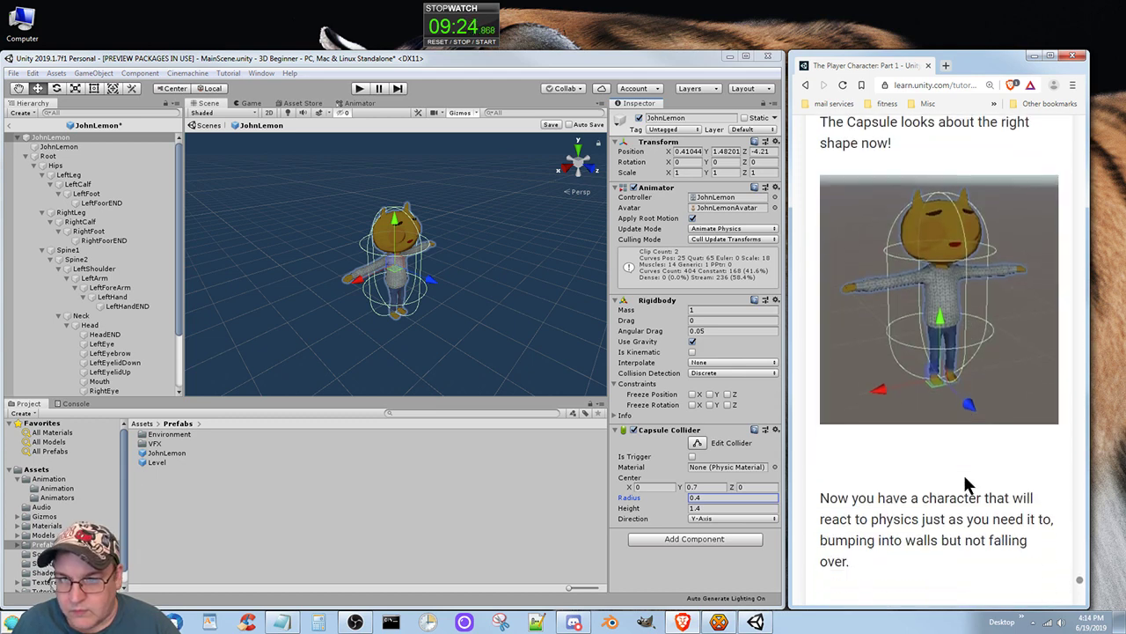
pyautogui.scroll(-3, 965, 482)
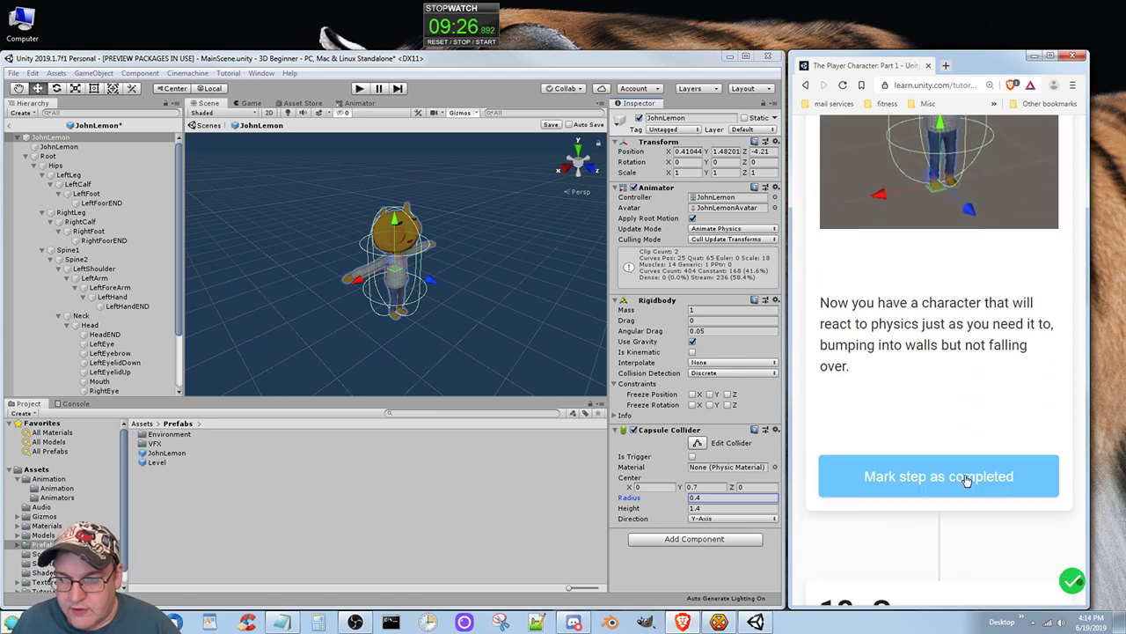
pyautogui.scroll(-1, 848, 579)
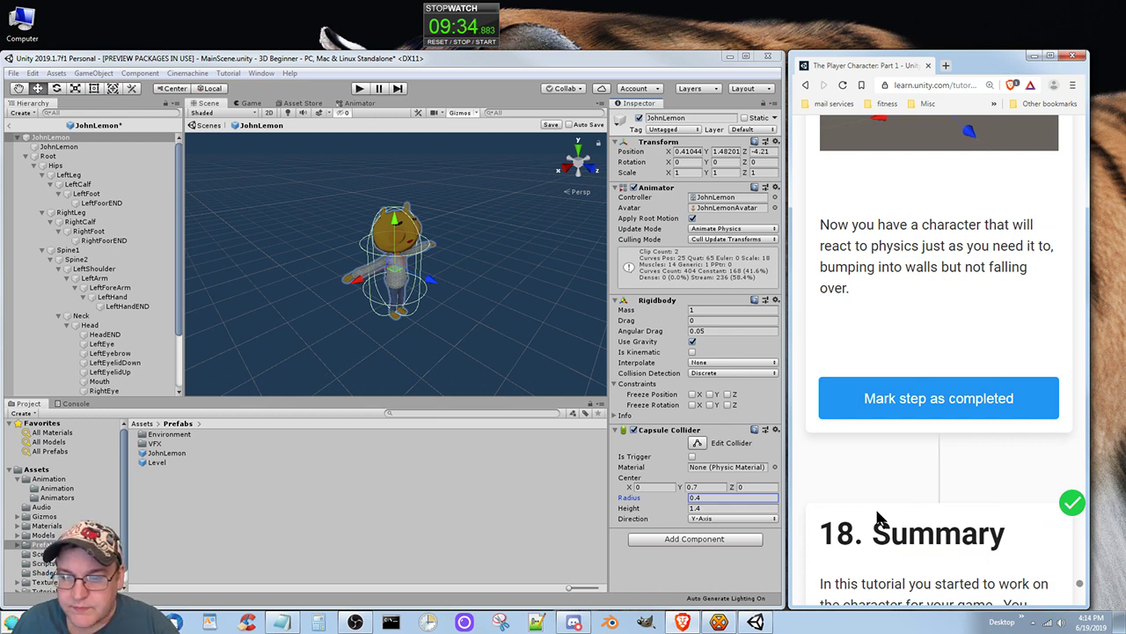
pyautogui.scroll(2, 877, 519)
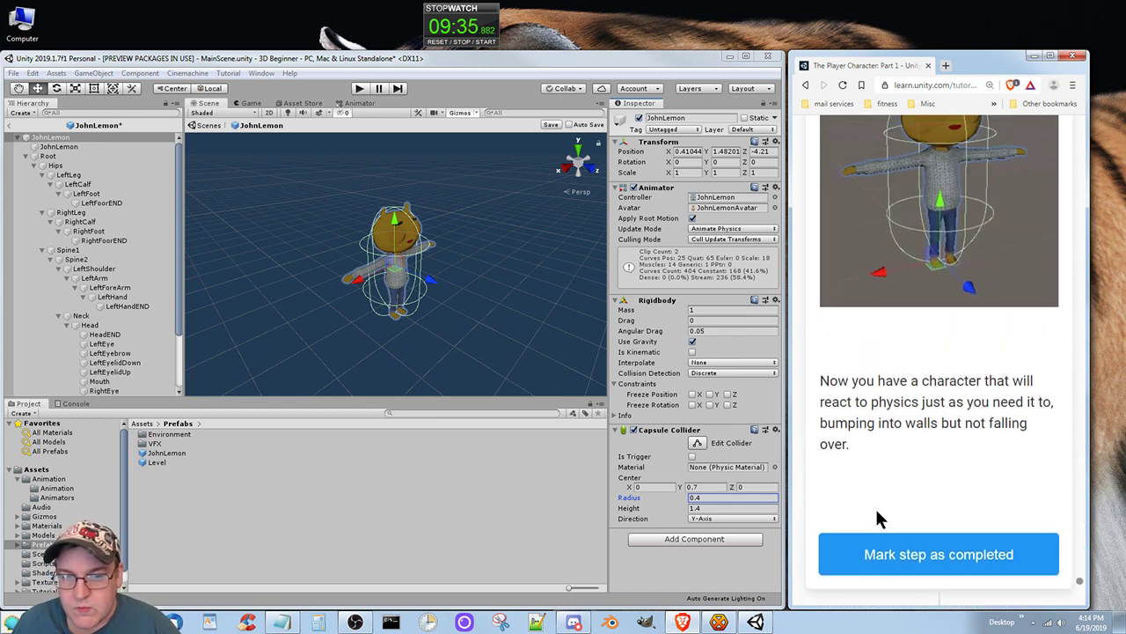
pyautogui.click(931, 558)
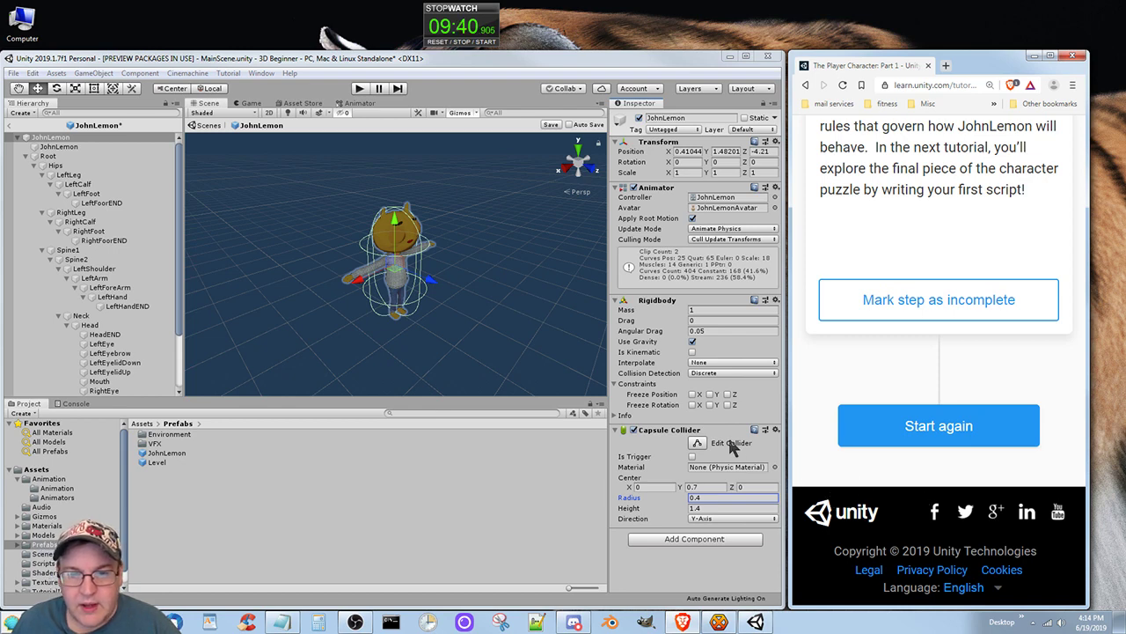
# Step: Save the JohnLemon prefab and return from prefab editing to the main scene
pyautogui.click(551, 124)
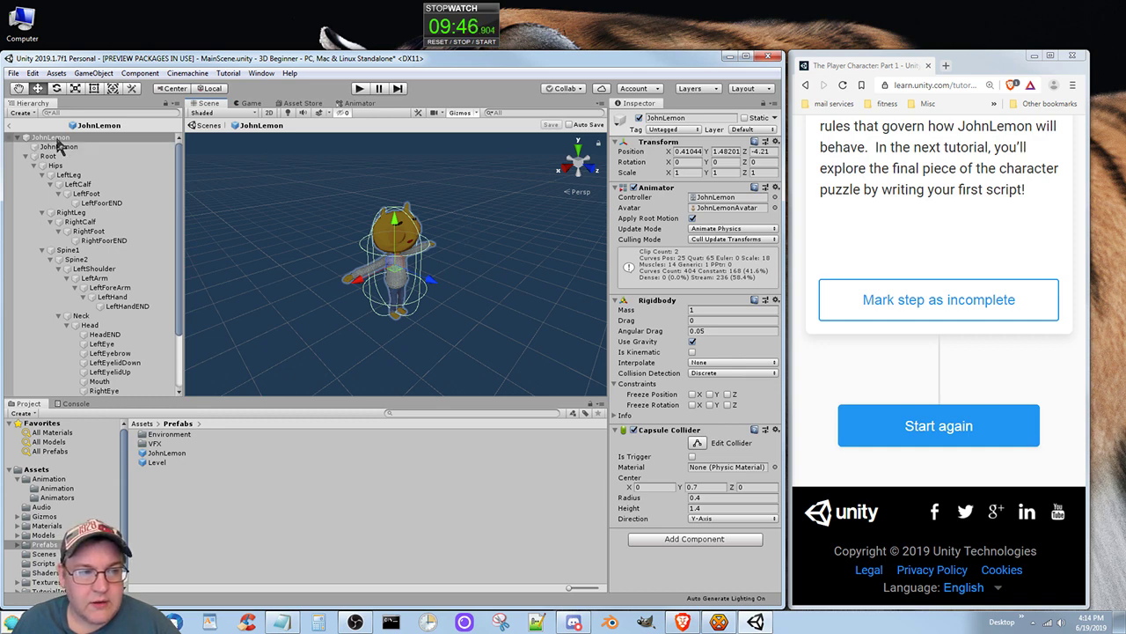
pyautogui.click(207, 126)
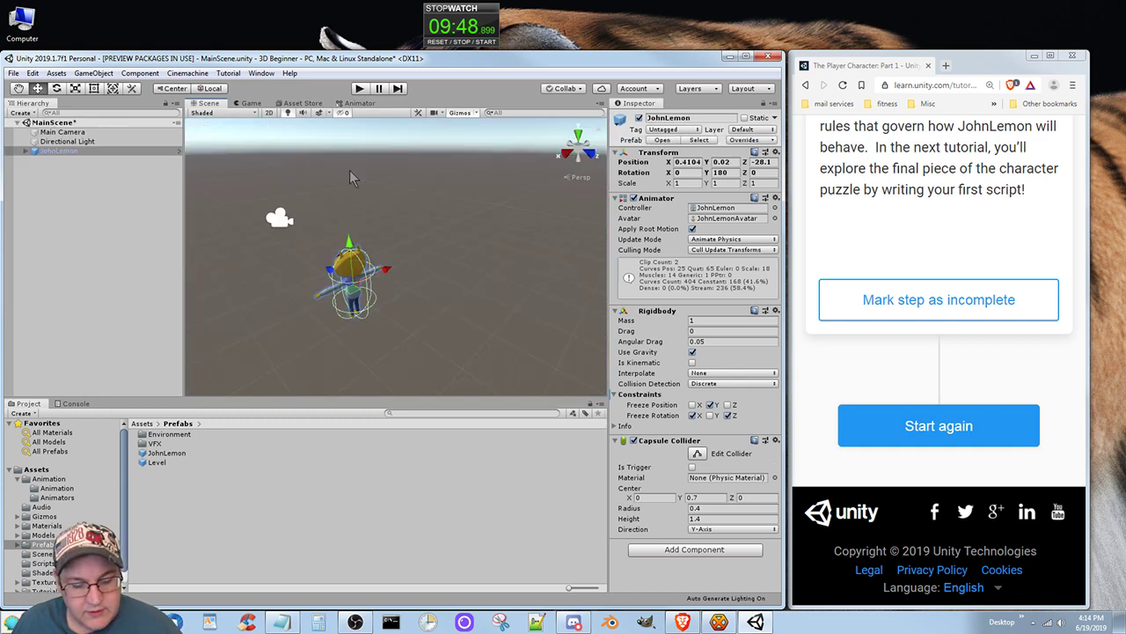
# Step: Run the scene in Play mode to check JohnLemon's idle animation and stop the playback
pyautogui.click(365, 89)
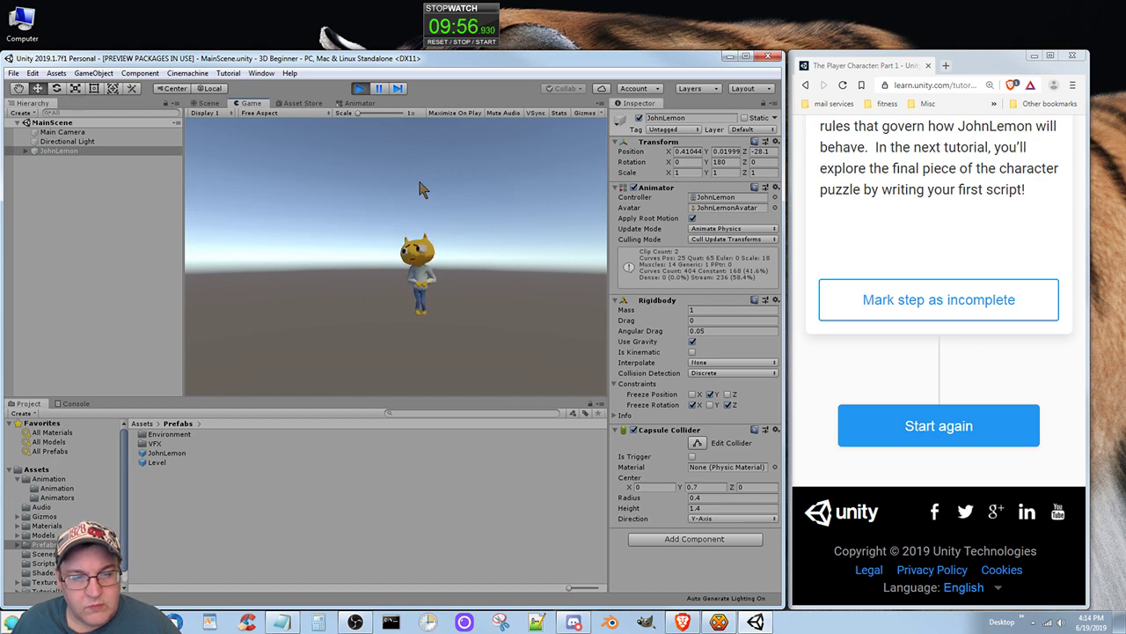
pyautogui.click(359, 89)
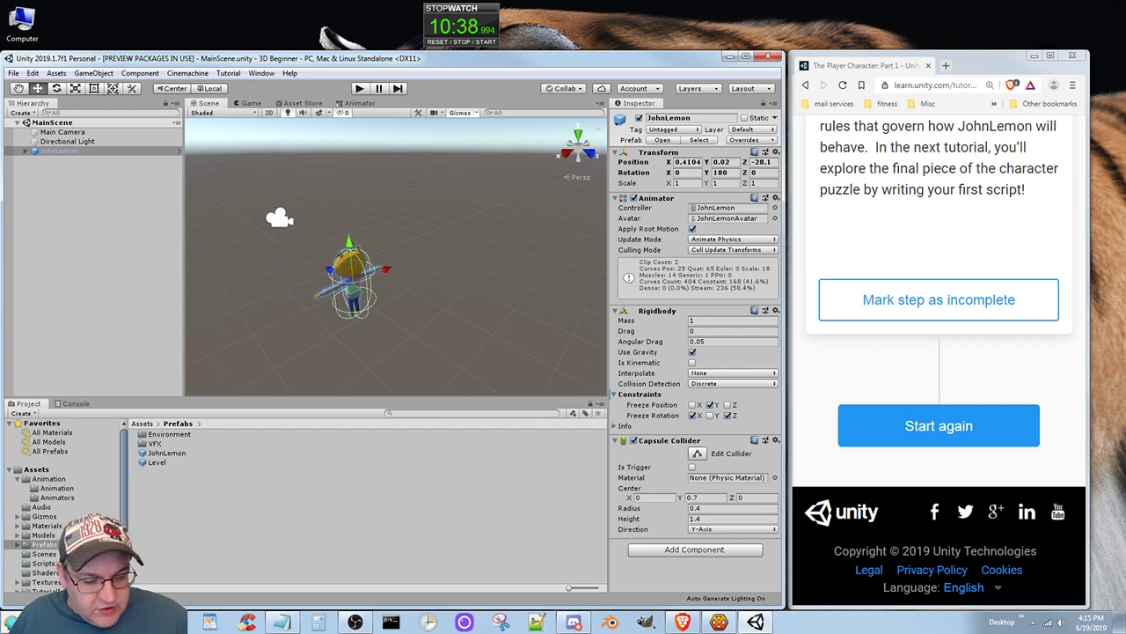
# Step: Check the video files in the Vlog folder of the Videos library and close the folder window
pyautogui.moveTo(101, 621)
pyautogui.click(71, 557)
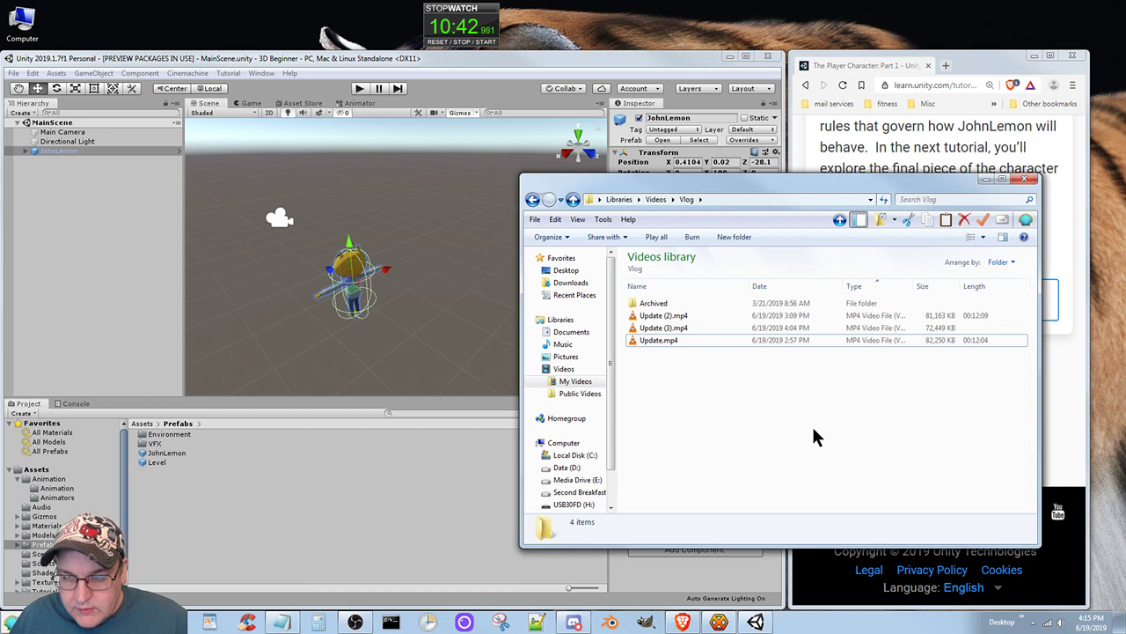
pyautogui.click(1023, 178)
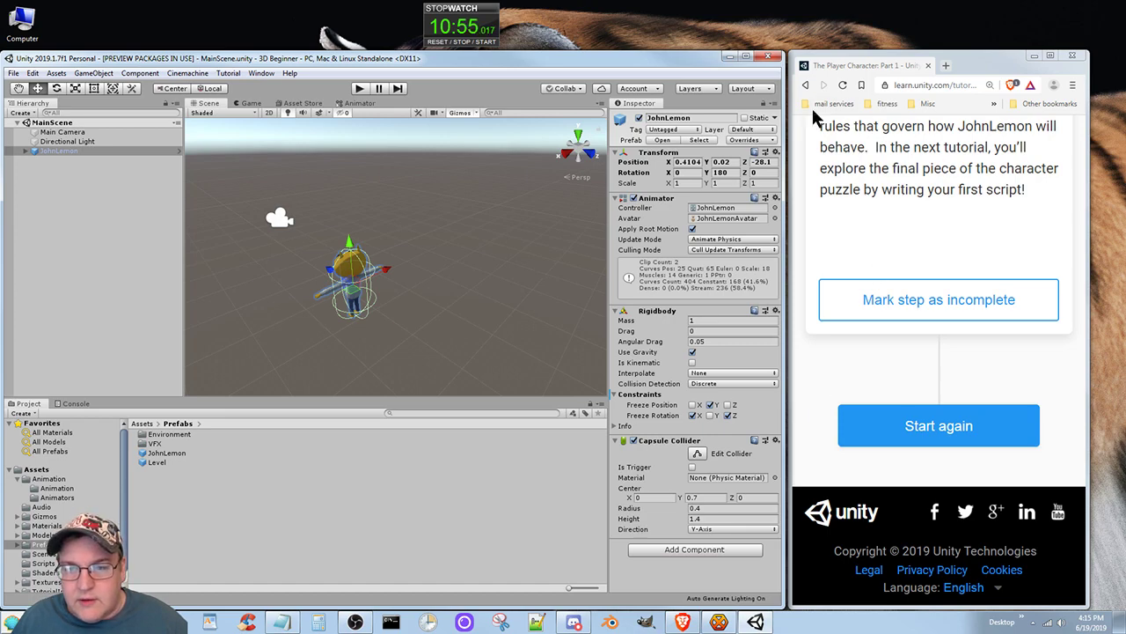
# Step: Widen the browser window over the editor and return to the beginning of The Player Character: Part 1 tutorial
pyautogui.moveTo(789, 128); pyautogui.dragTo(0, 247)
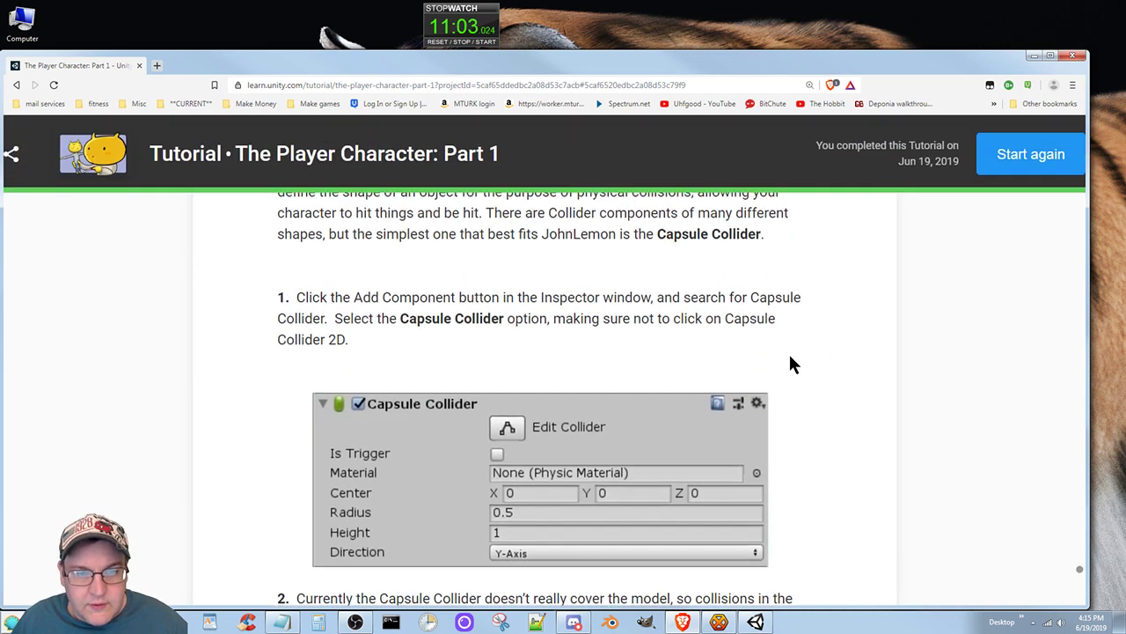
pyautogui.scroll(1, 789, 357)
pyautogui.scroll(7, 790, 352)
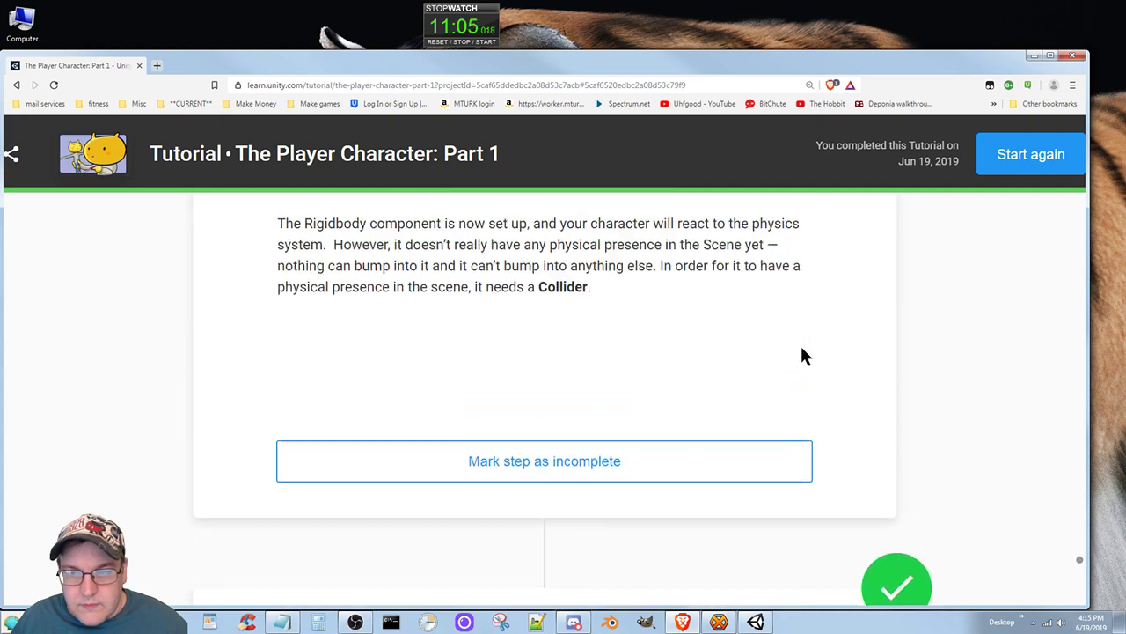
pyautogui.scroll(5, 1082, 555)
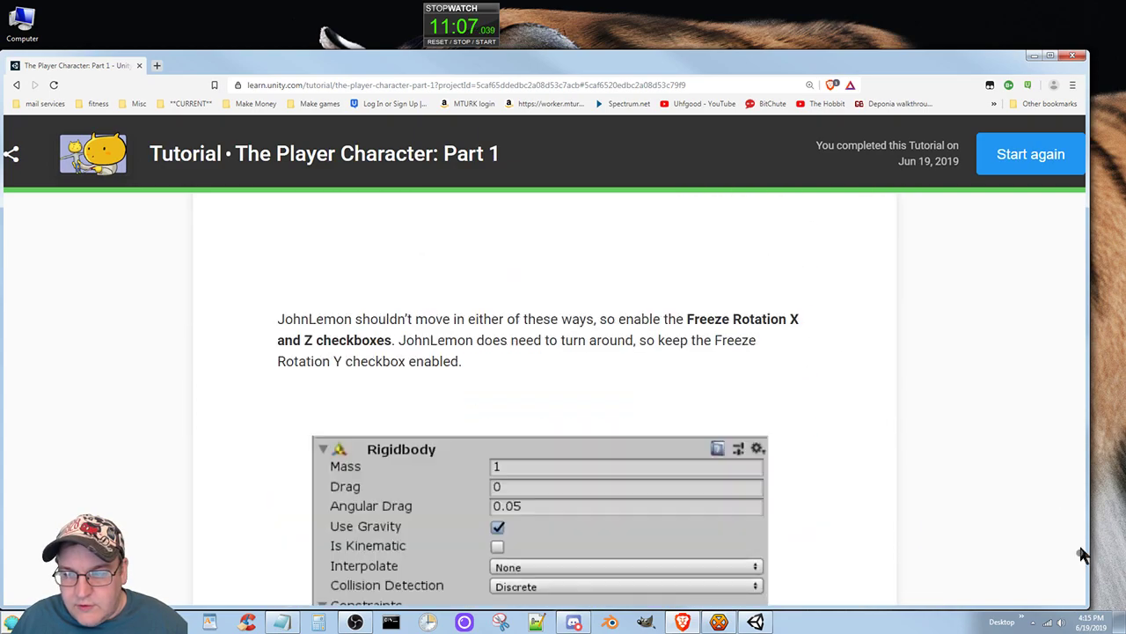
pyautogui.moveTo(1081, 547); pyautogui.dragTo(1075, 115)
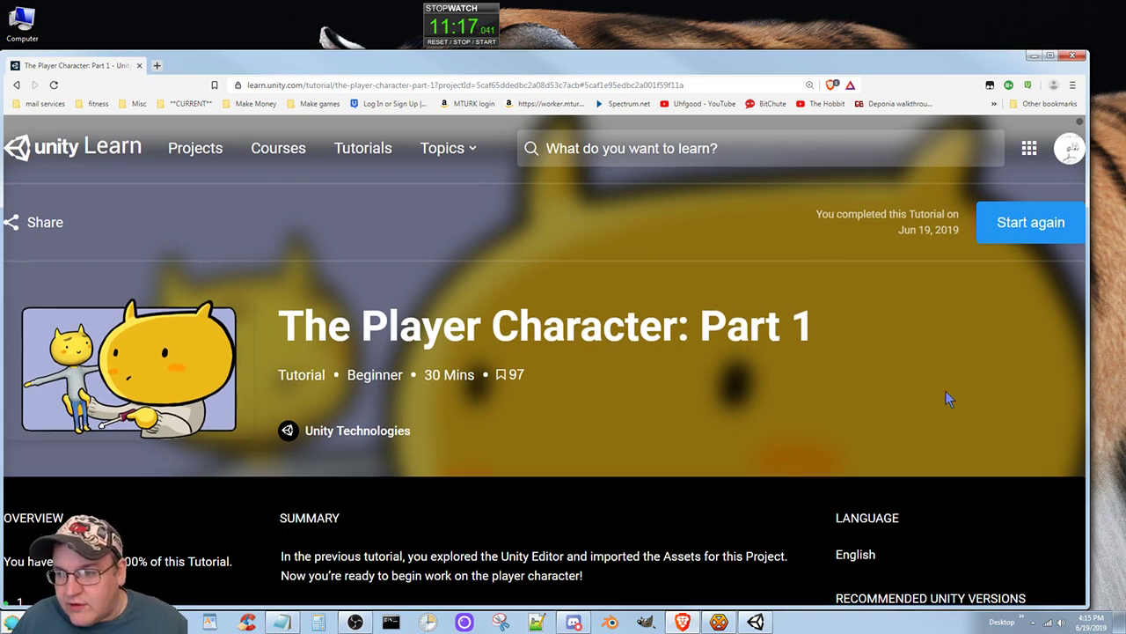
# Step: Review the tutorial from its Save the Scene section through the instructions for placing the character model in the Scene view
pyautogui.scroll(-3, 959, 382)
pyautogui.scroll(-10, 977, 352)
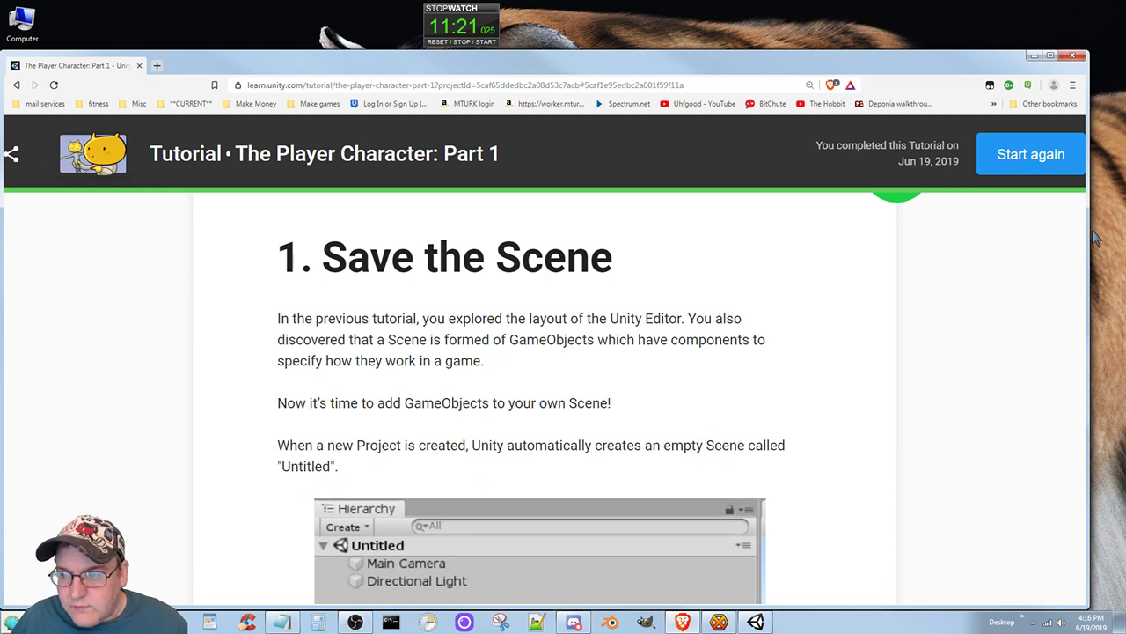
pyautogui.moveTo(1086, 230); pyautogui.dragTo(1093, 286)
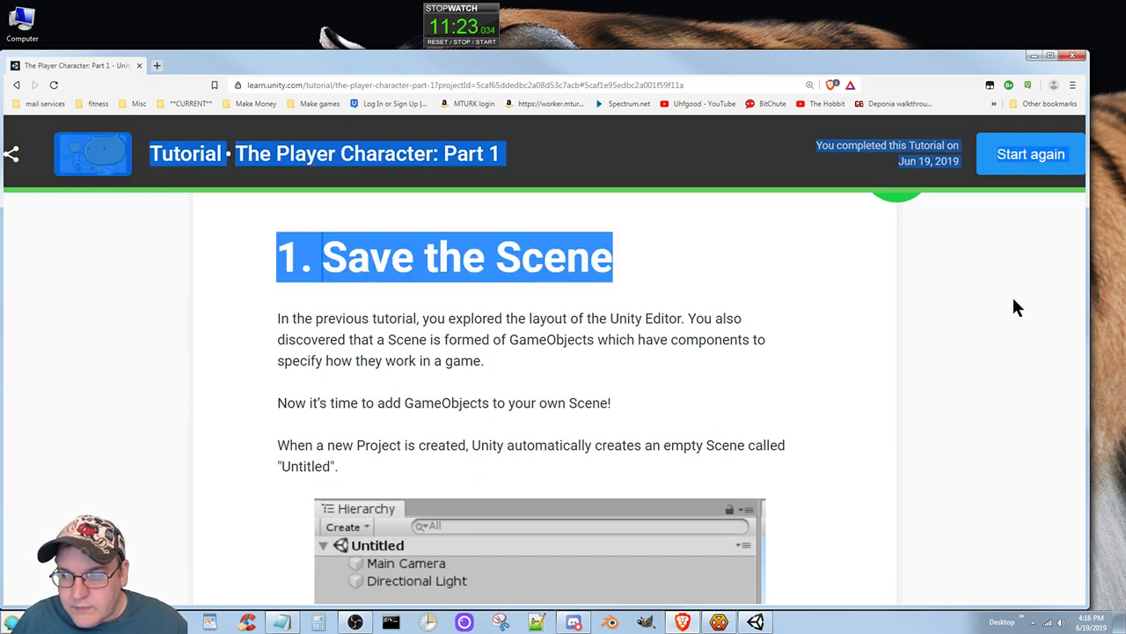
pyautogui.scroll(-2, 1034, 312)
pyautogui.scroll(-4, 1034, 313)
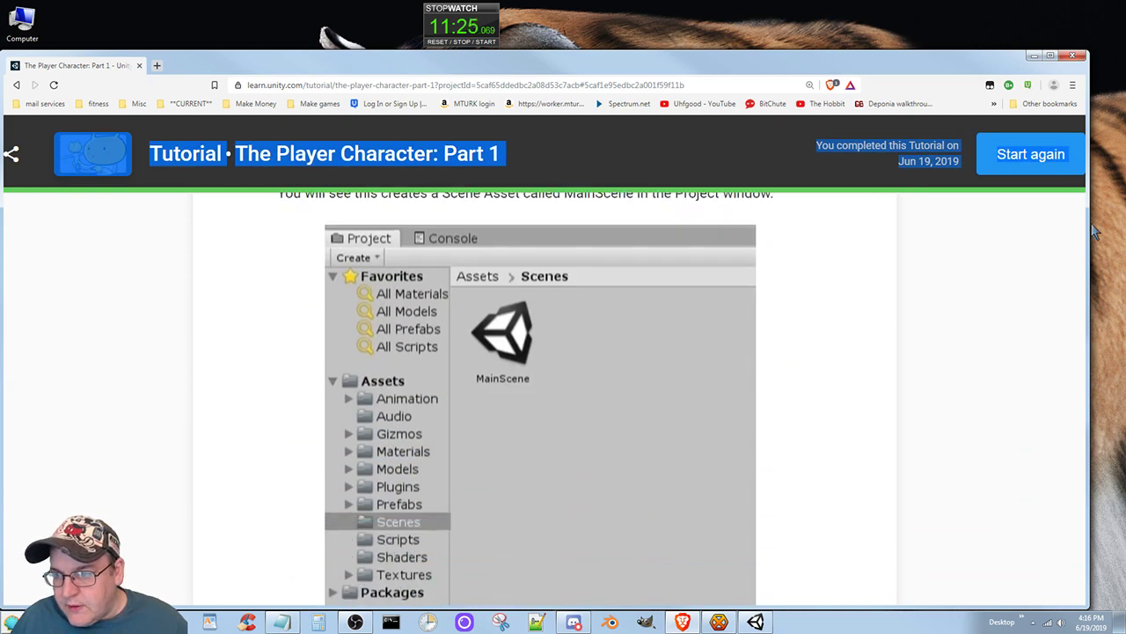
pyautogui.scroll(-4, 1084, 235)
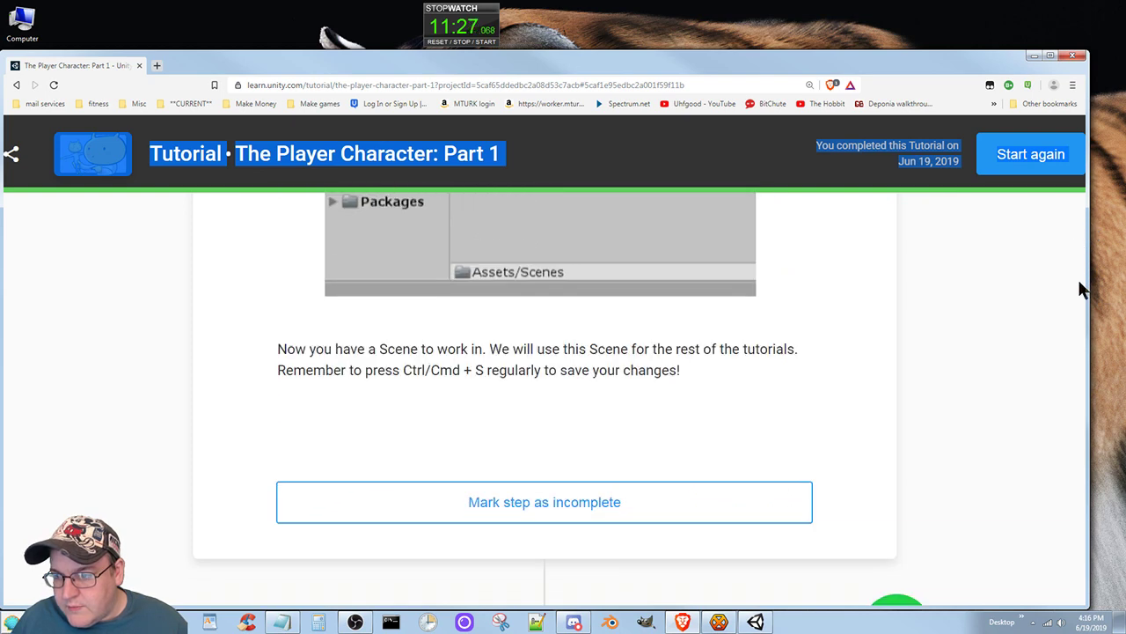
pyautogui.moveTo(1081, 286); pyautogui.dragTo(1072, 344)
pyautogui.click(1073, 343)
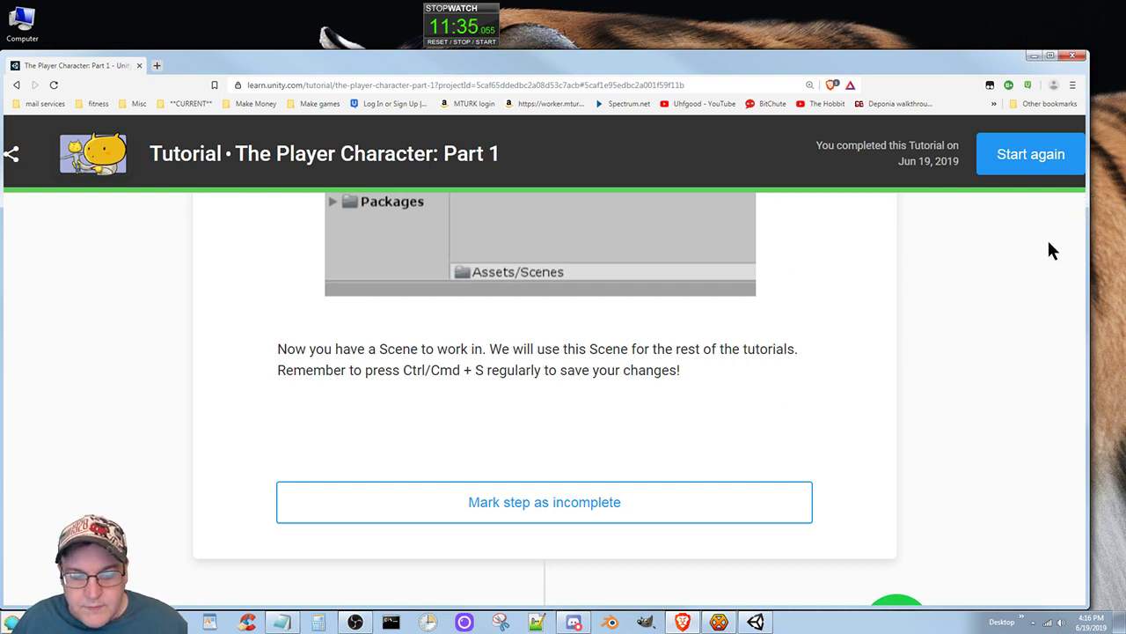
pyautogui.scroll(-5, 1047, 237)
pyautogui.scroll(-4, 1026, 303)
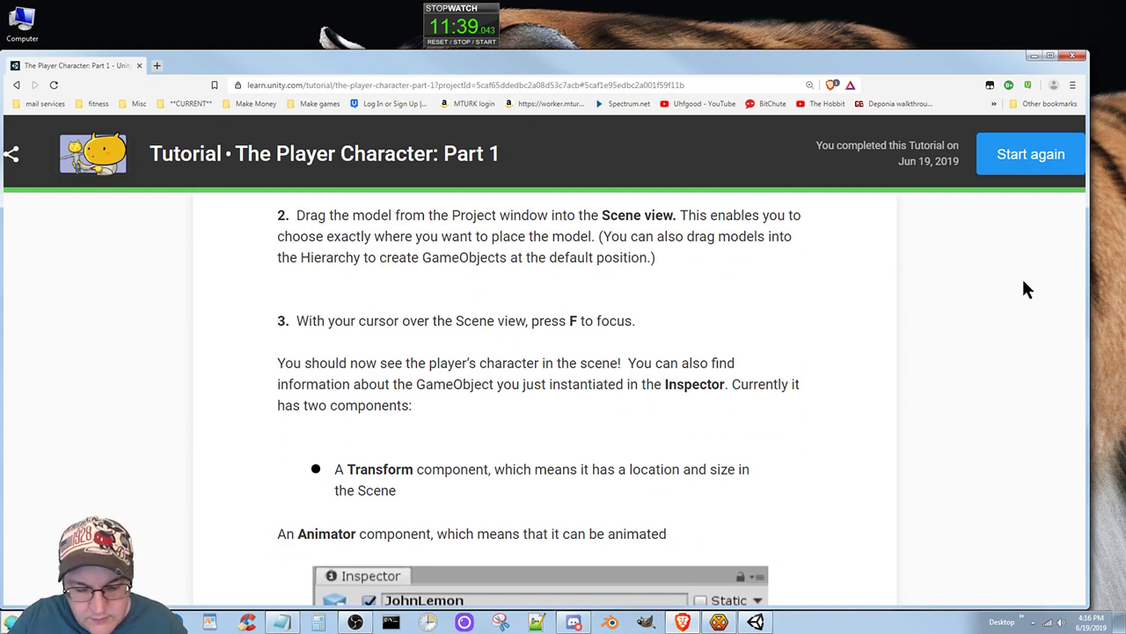
# Step: Review the tutorial at a smaller page zoom from JohnLemon's components to the Play Mode instruction, and return to its overview and summary
pyautogui.keyDown('ctrl'); pyautogui.scroll(-3, 1021, 277); pyautogui.keyUp('ctrl')
pyautogui.scroll(-1, 1022, 276)
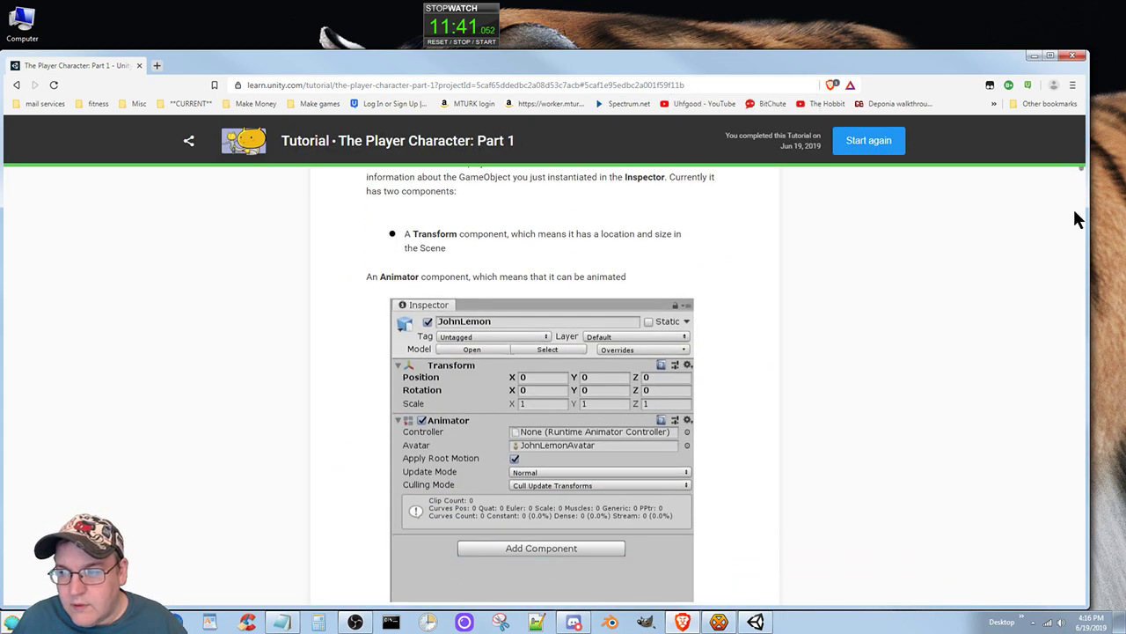
pyautogui.scroll(-2, 1074, 209)
pyautogui.scroll(-12, 1083, 176)
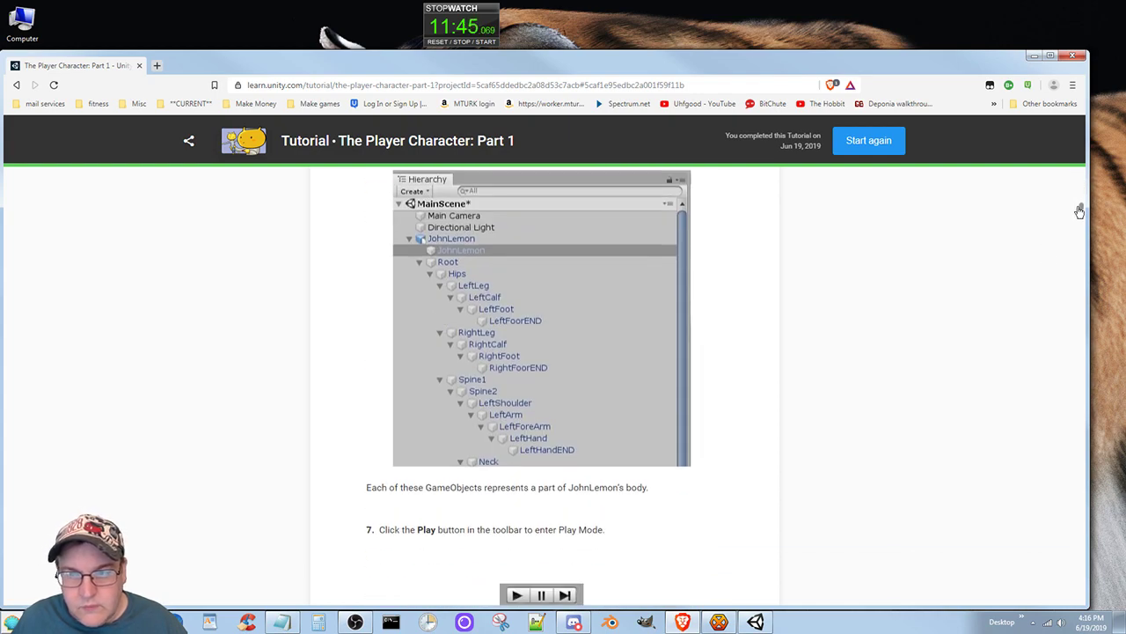
pyautogui.moveTo(1080, 211); pyautogui.dragTo(1122, 106)
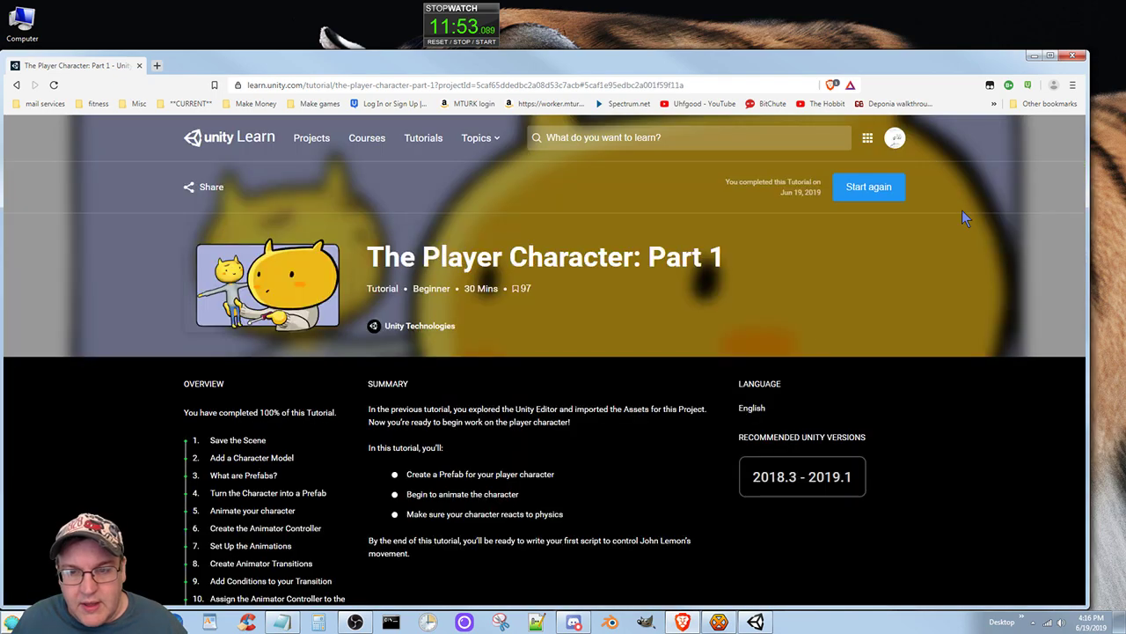
pyautogui.scroll(-2, 687, 387)
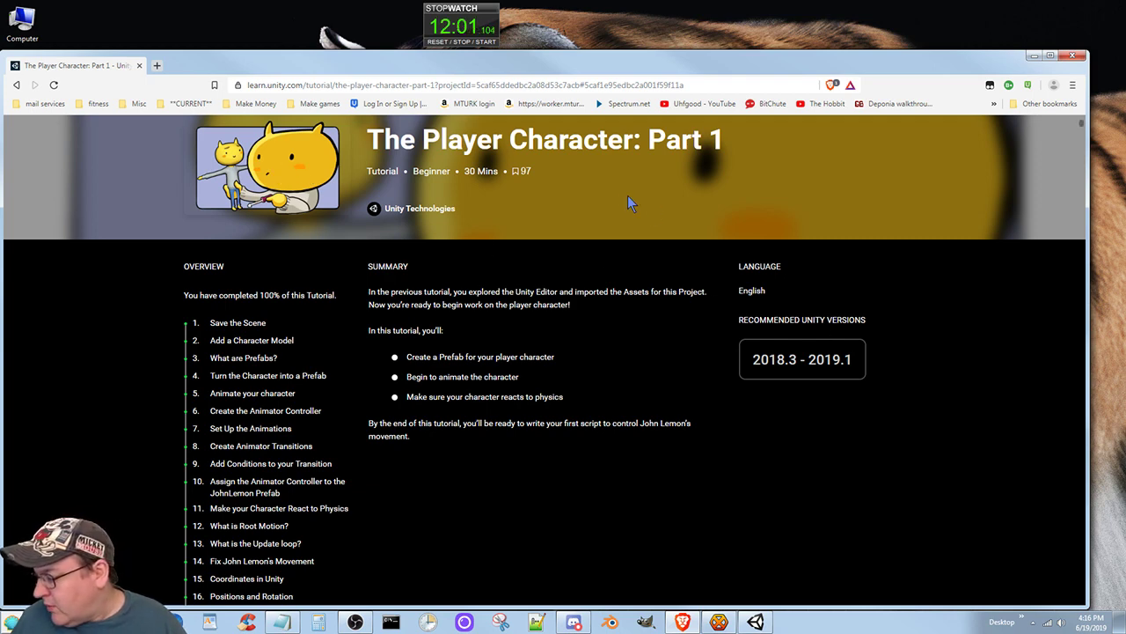
# Step: Stop the desktop stopwatch and reset it to zero
pyautogui.click(459, 41)
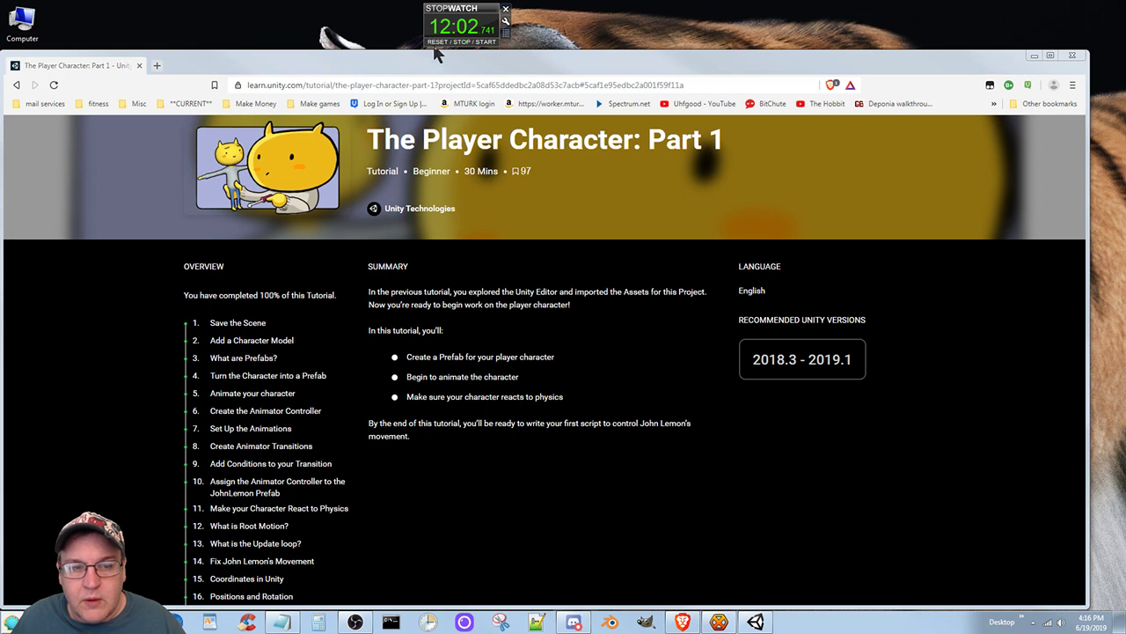
pyautogui.click(438, 42)
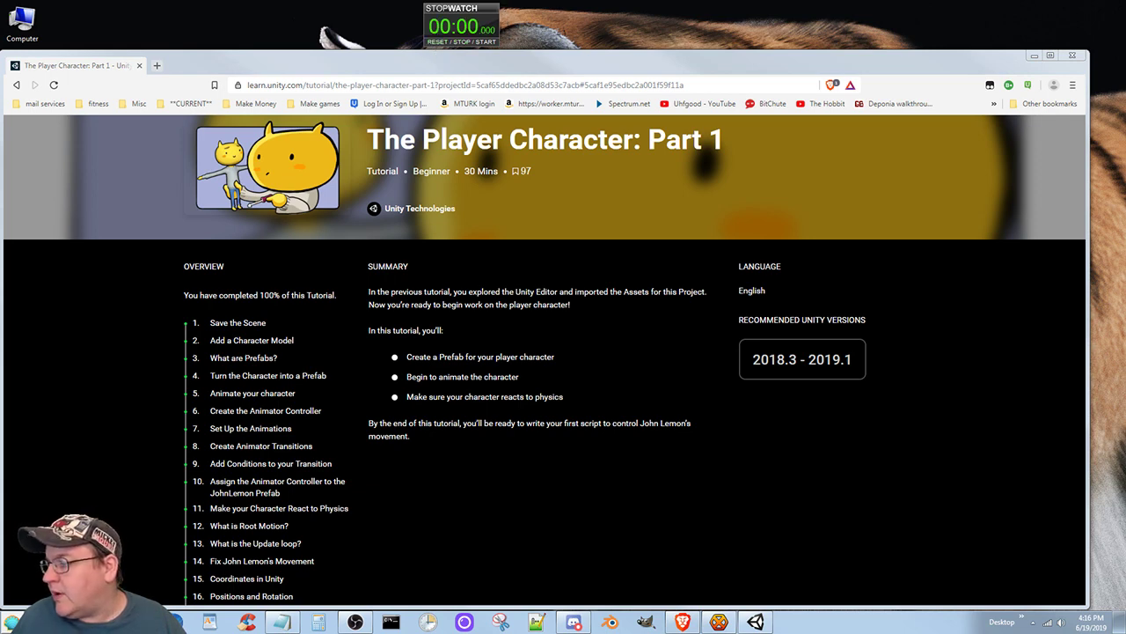